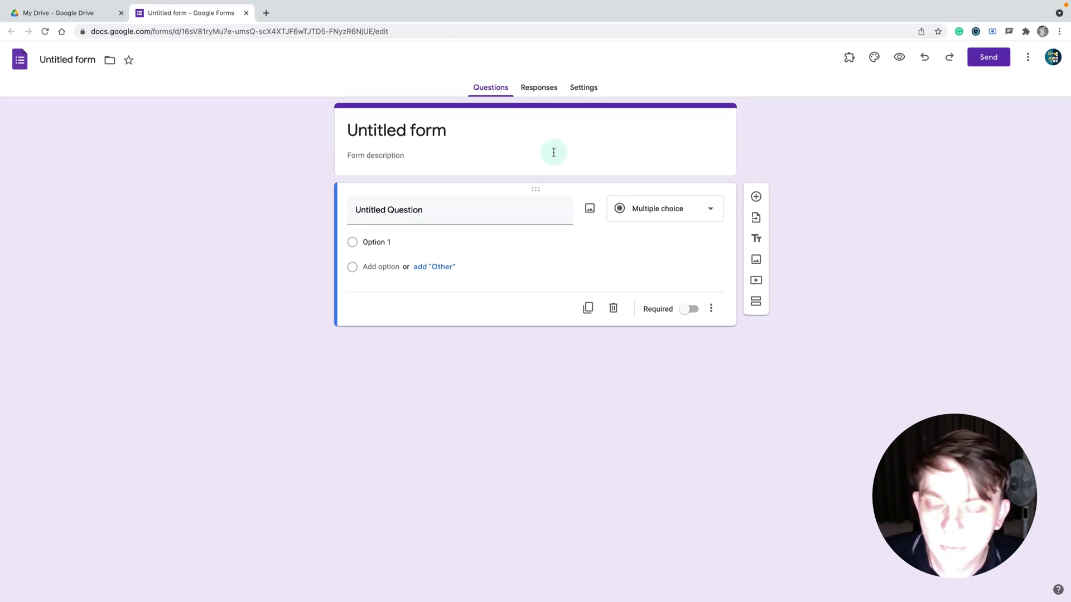
Step: Give the first multiple-choice question four answer options
click(491, 210)
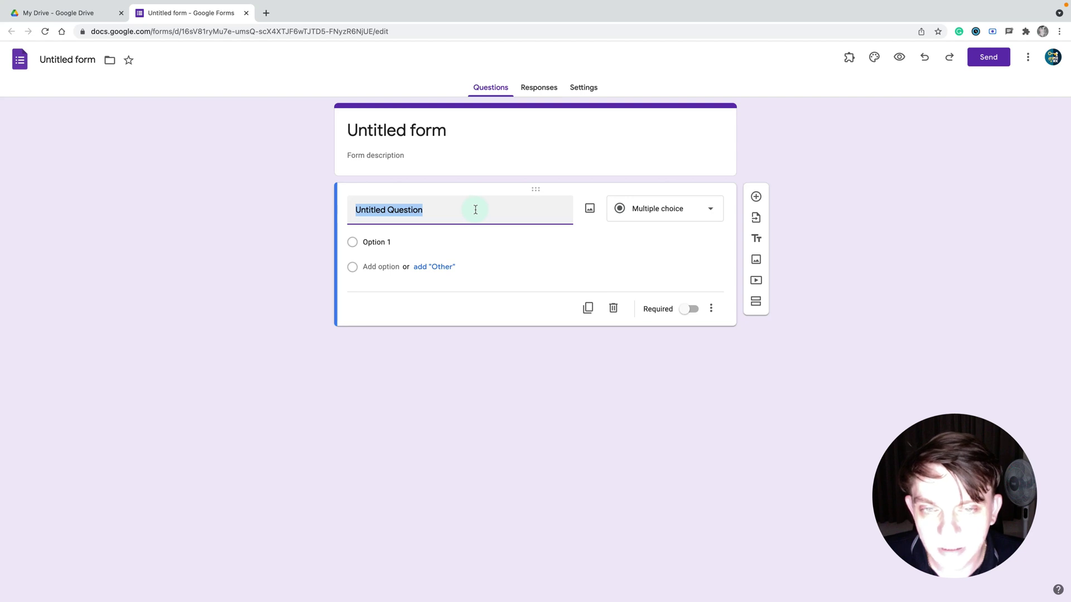
click(376, 268)
click(377, 292)
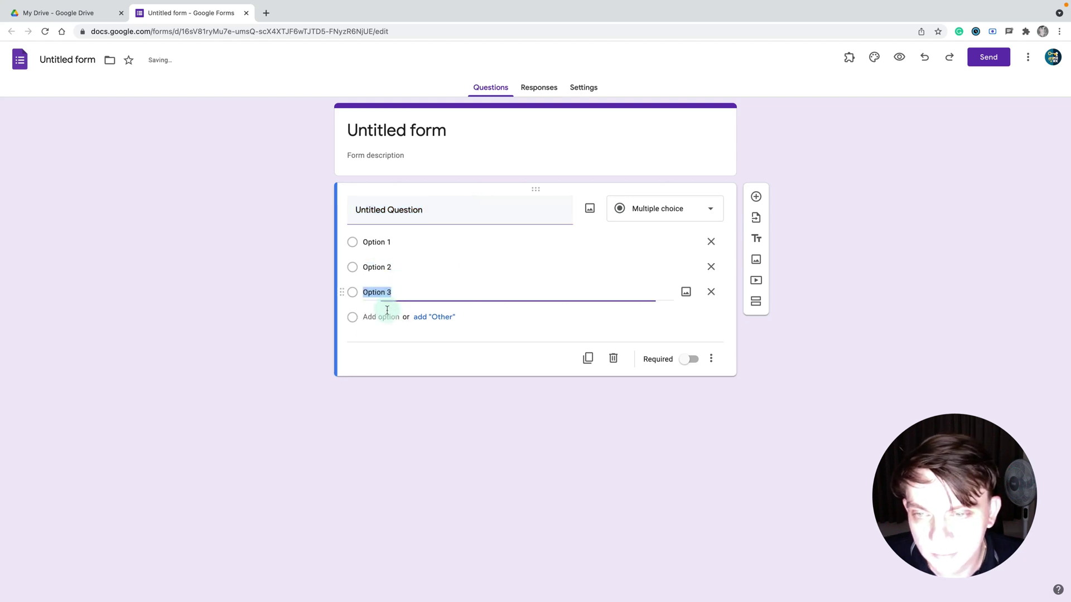
click(386, 315)
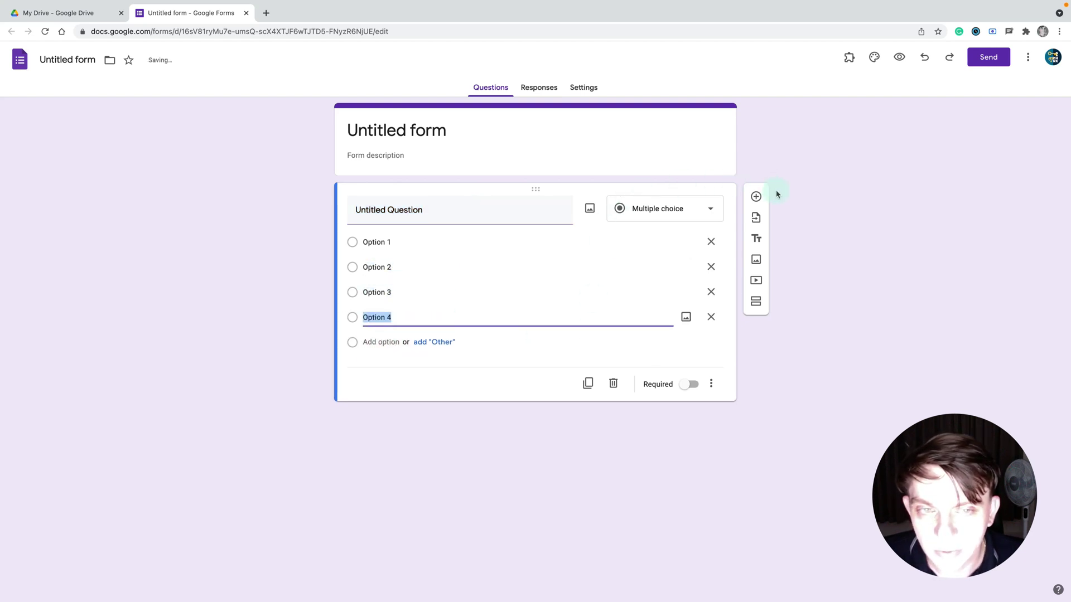
Step: Add a short-answer question below the first question
click(755, 196)
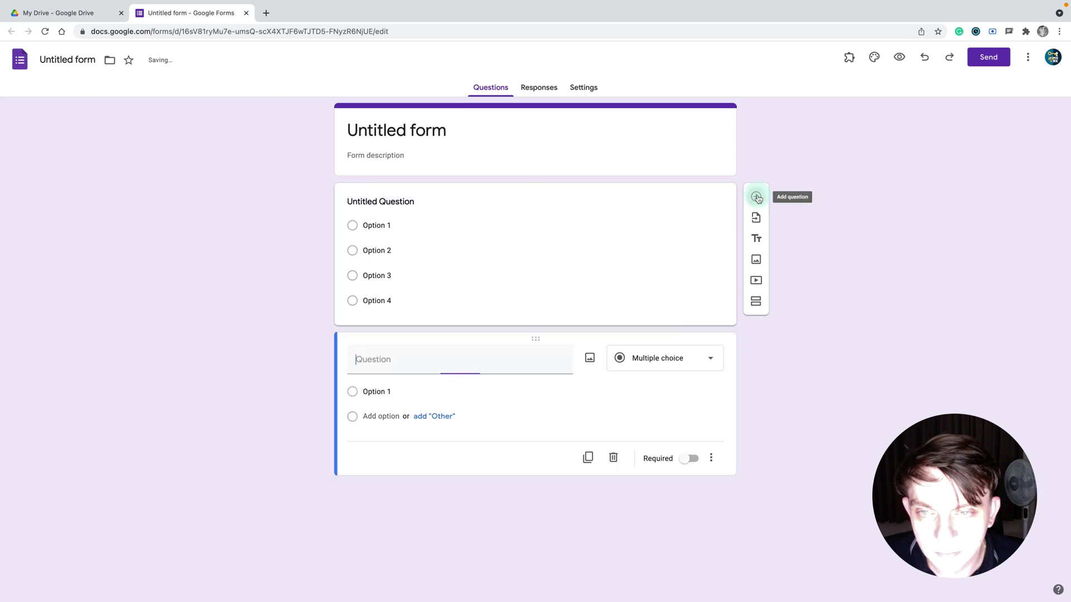
click(661, 371)
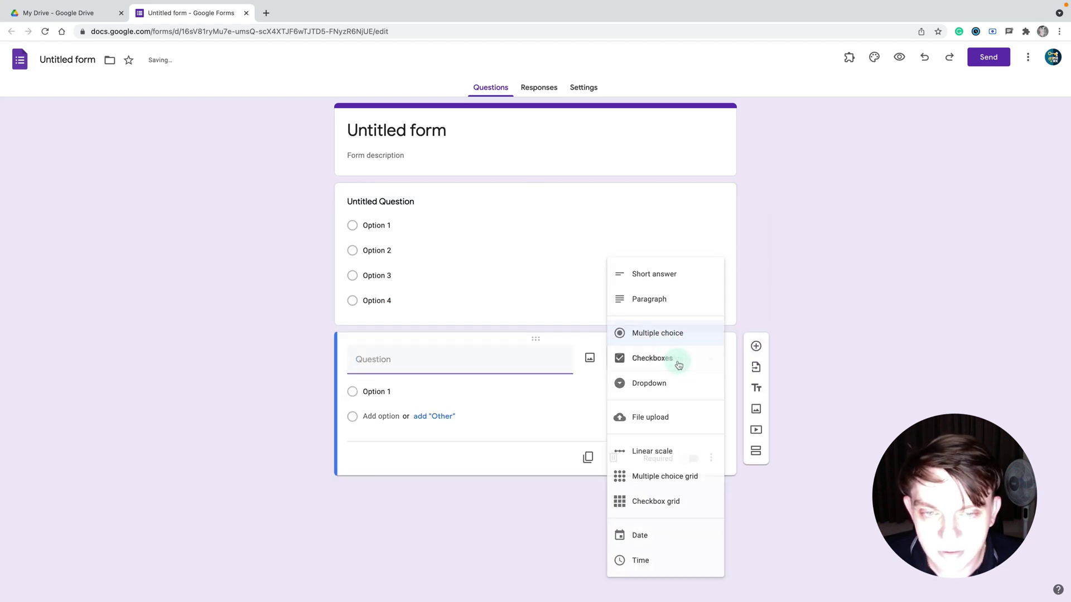
click(659, 277)
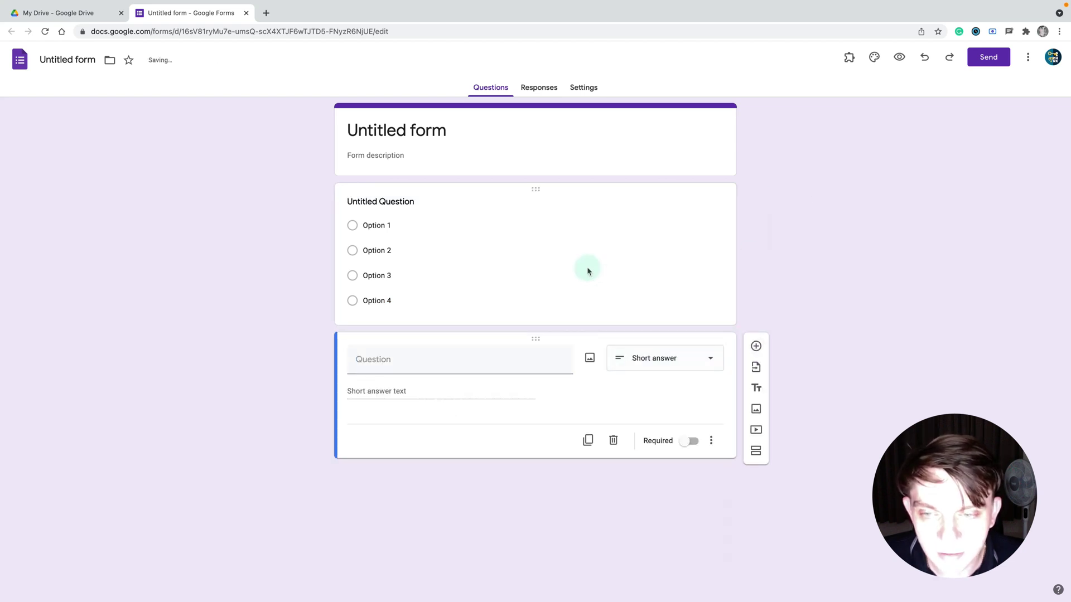
Step: Mark both the short-answer question and the first question as required
click(685, 444)
click(611, 200)
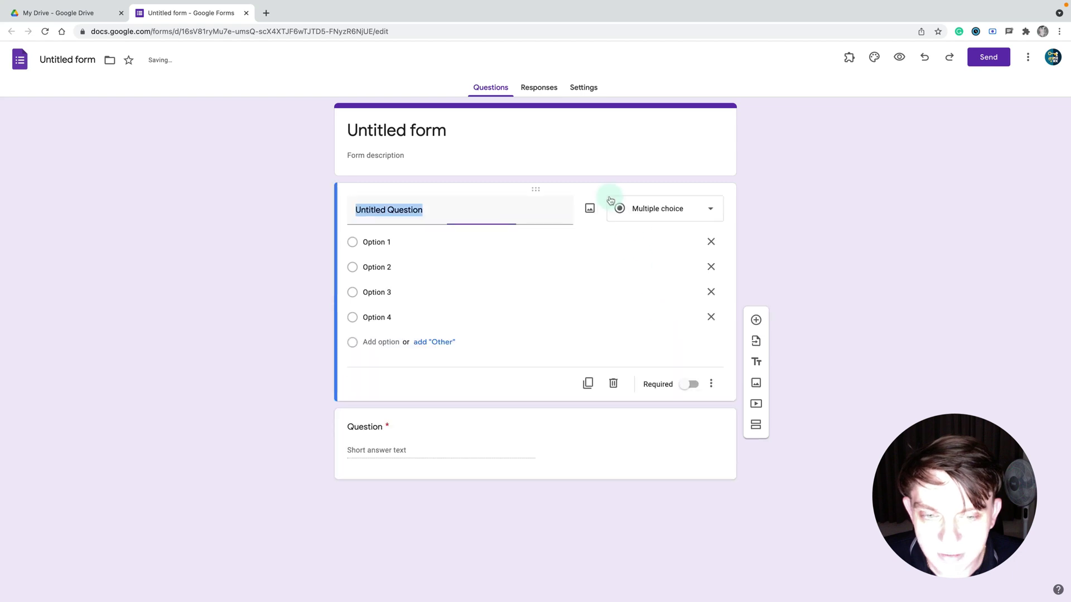
click(689, 384)
click(534, 414)
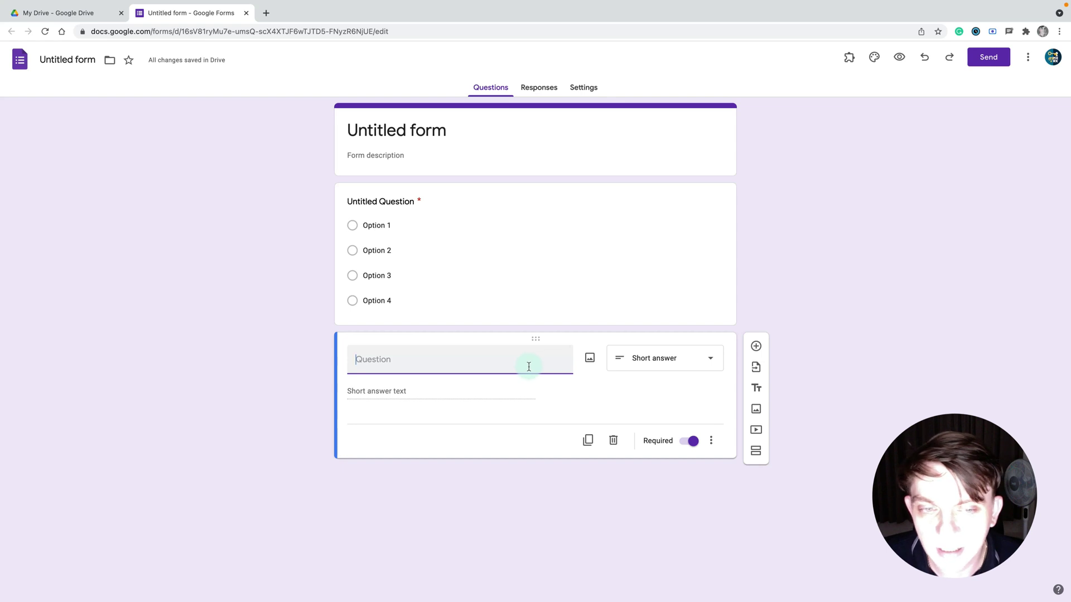
Step: Add a required question 'Are you a cat or a dog person?' with options Cat and Dog
click(757, 347)
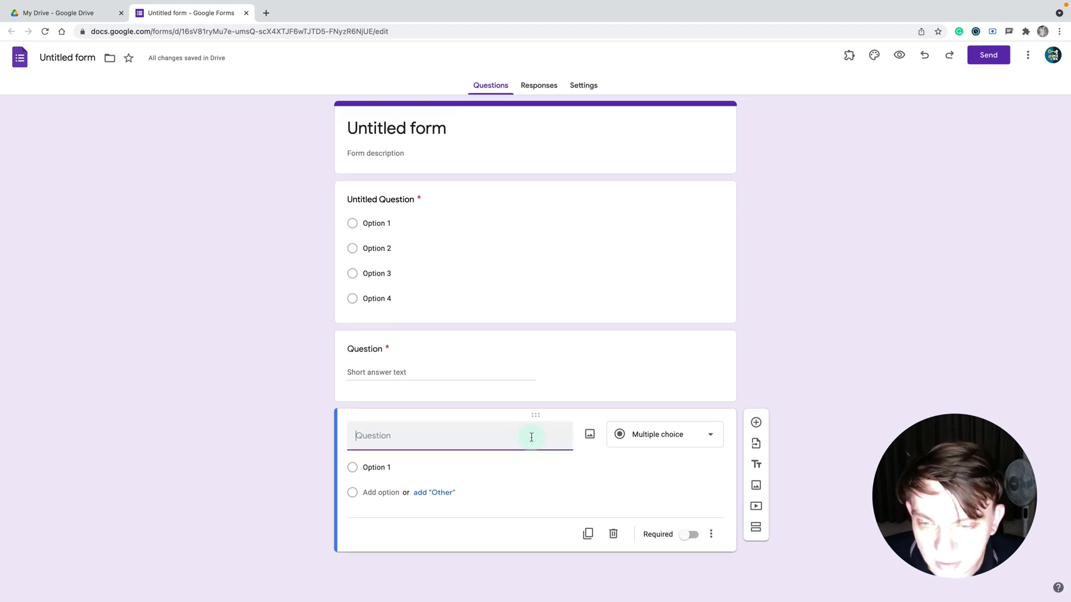
text(Are you)
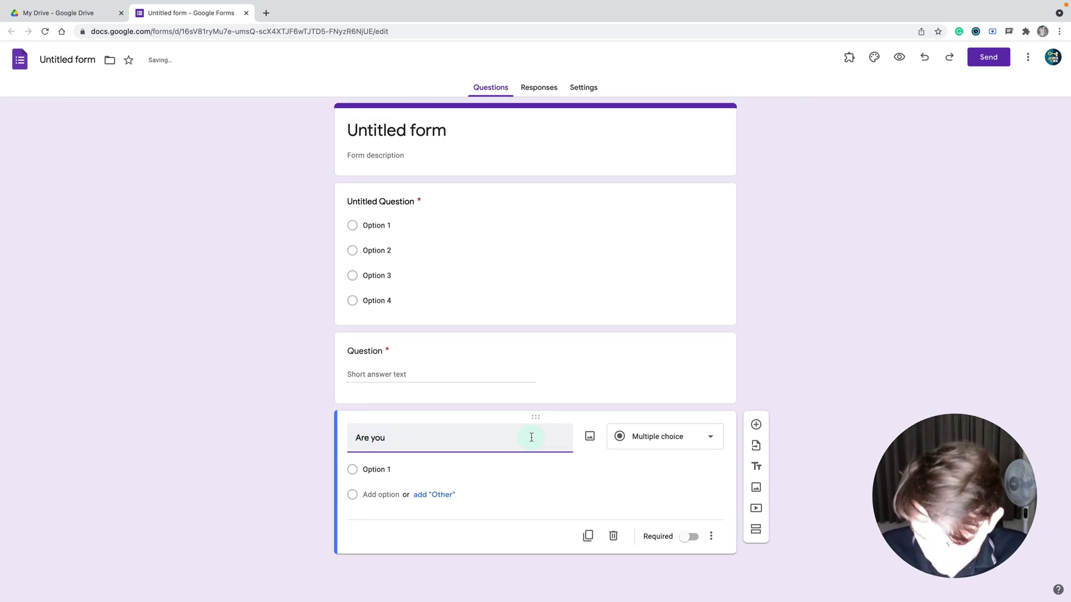
text( a cat or a)
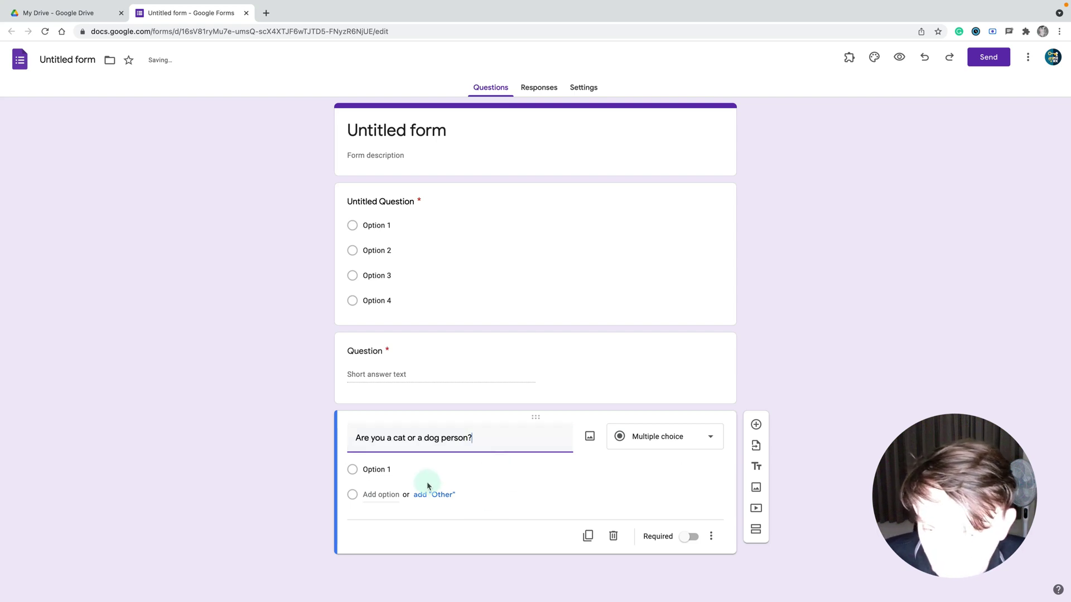
click(412, 471)
text(Cat)
click(382, 494)
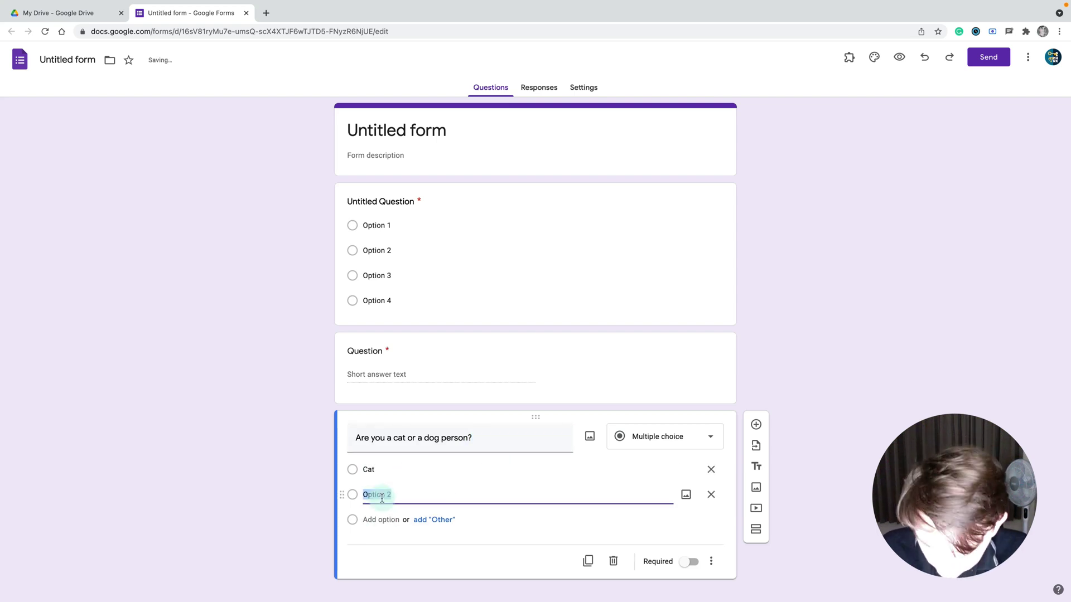
text(Dog)
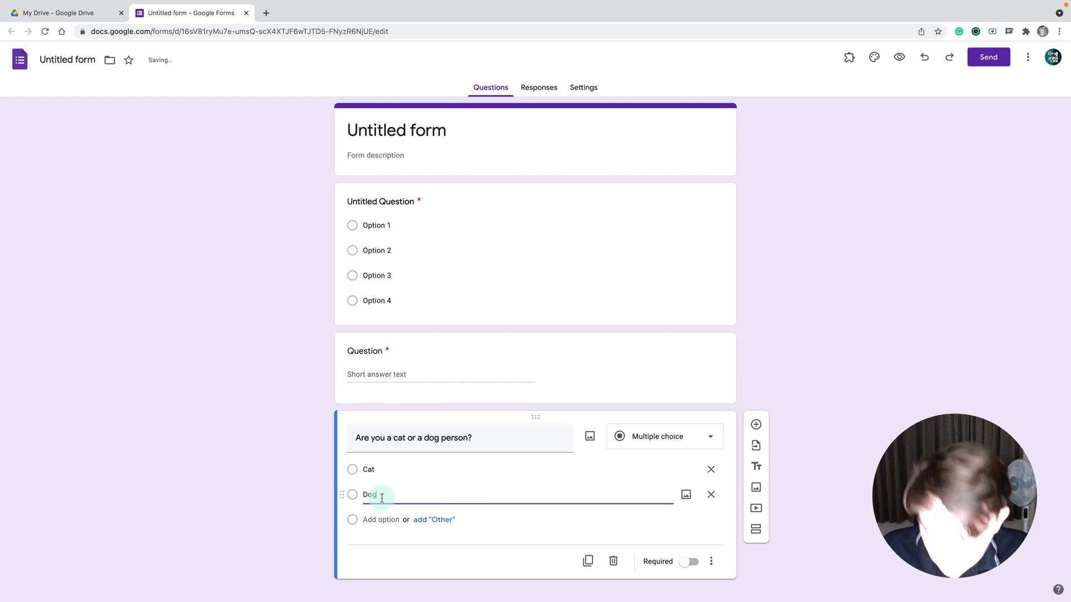
click(690, 562)
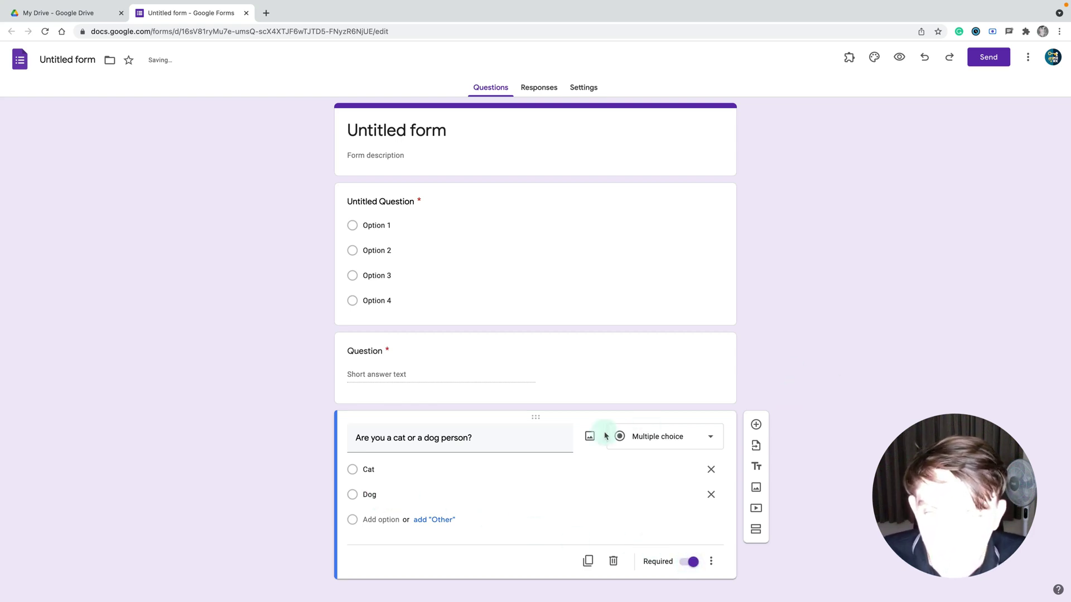
Step: Rename the form title to 'Part 1'
scroll(605, 435, down, 2)
scroll(552, 322, up, 3)
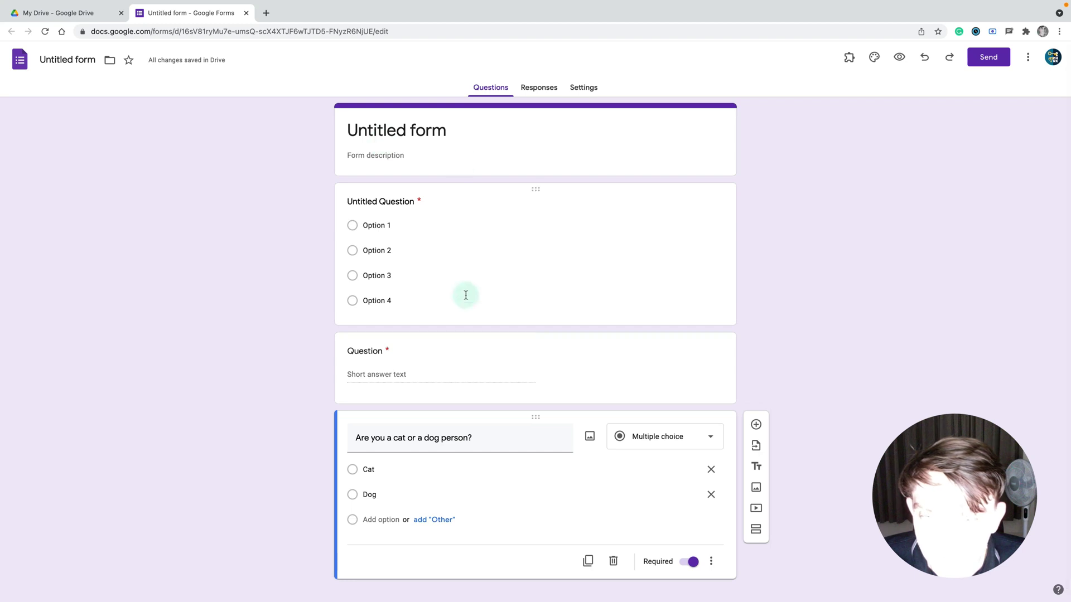
click(430, 128)
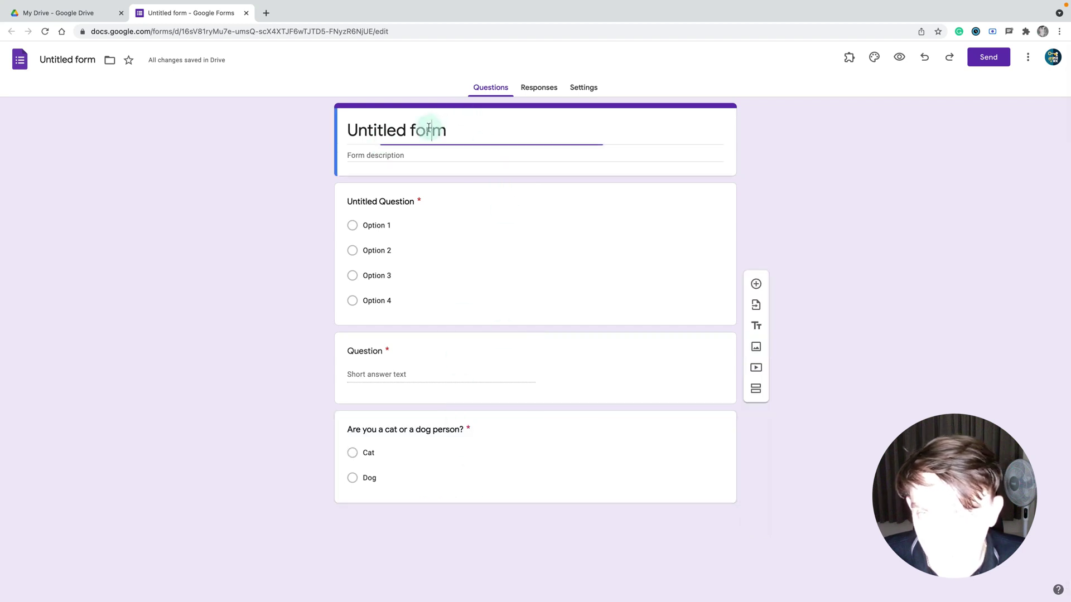
triple_click(343, 124)
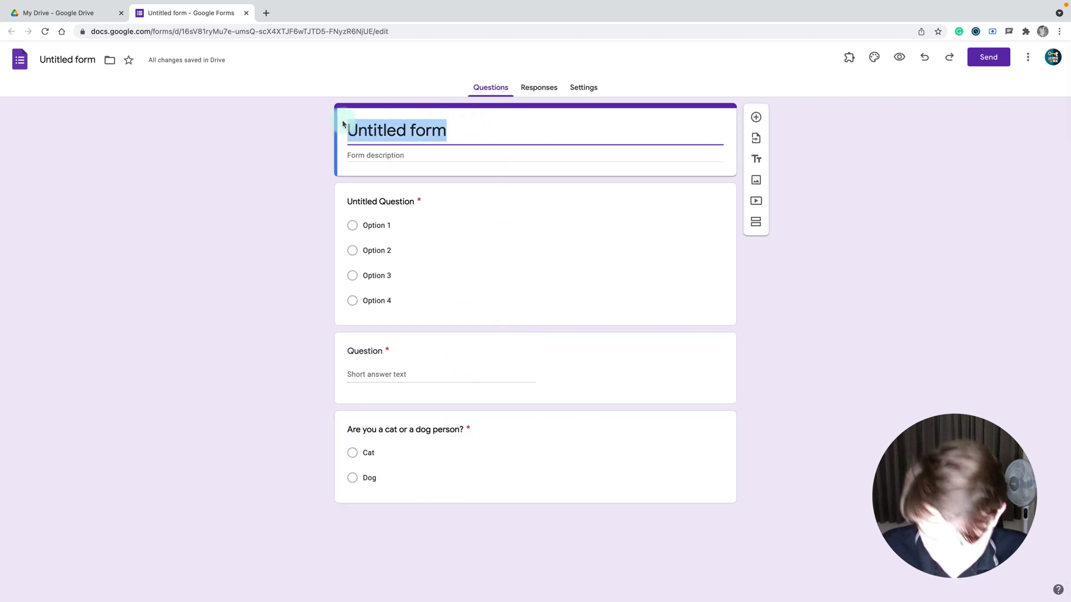
text(P)
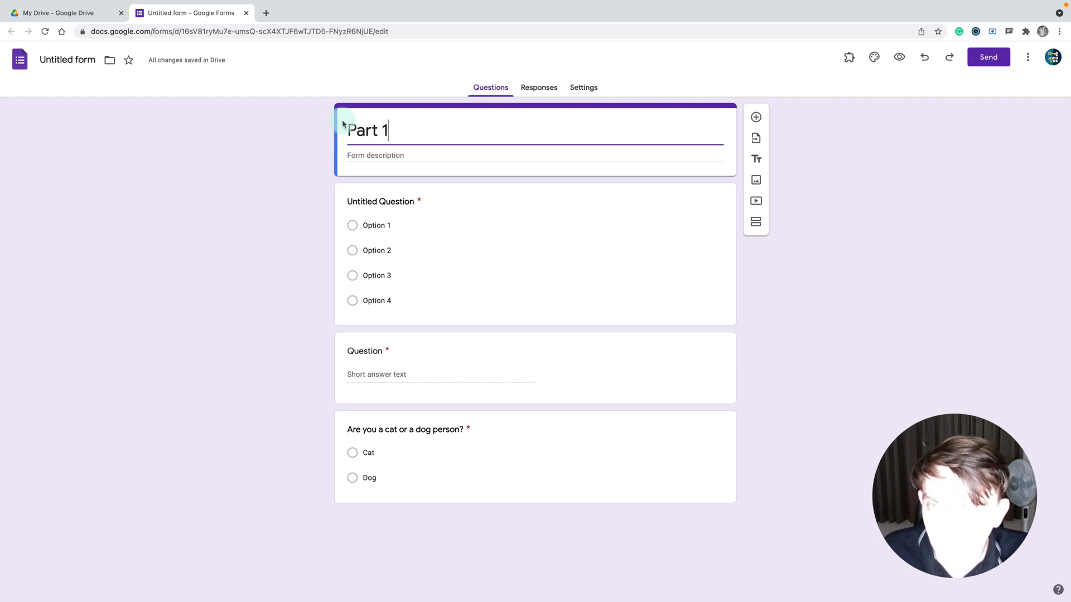
text(art 1)
click(841, 341)
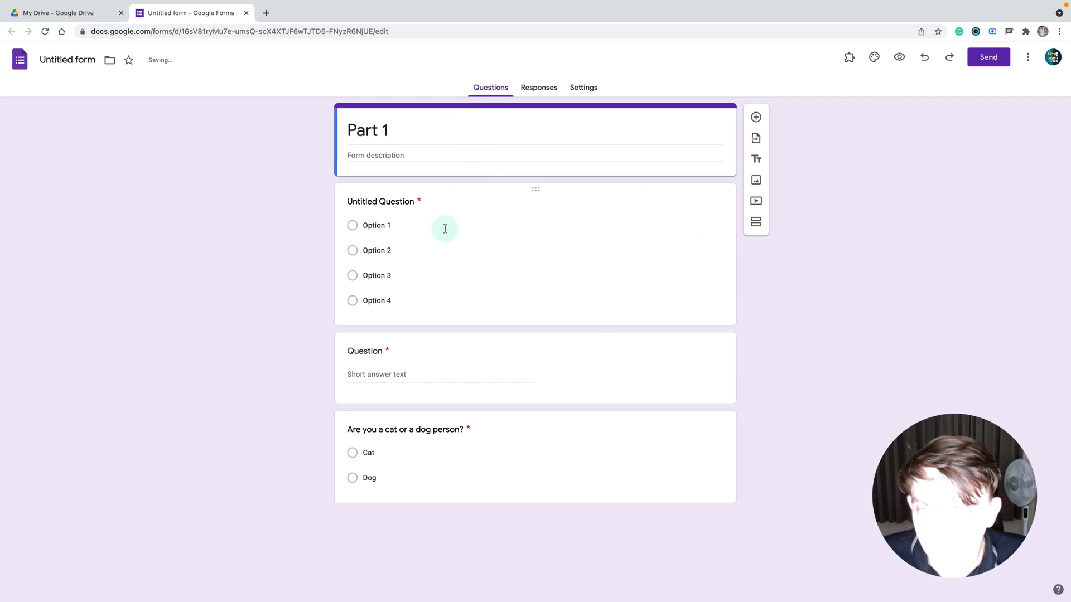
click(545, 414)
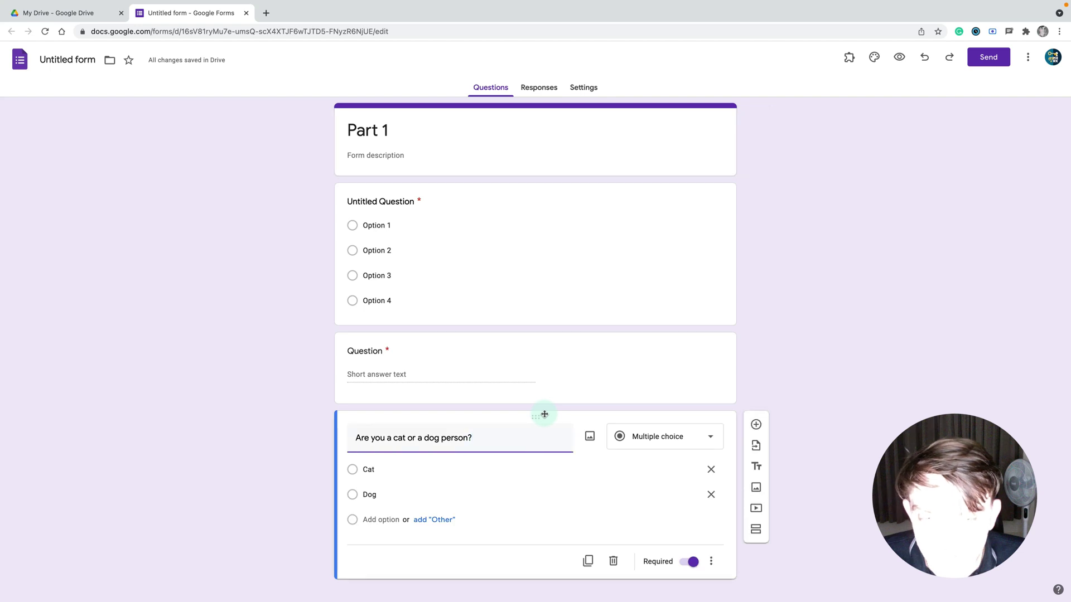
Step: Add a second section titled Cat containing two blank questions
click(757, 531)
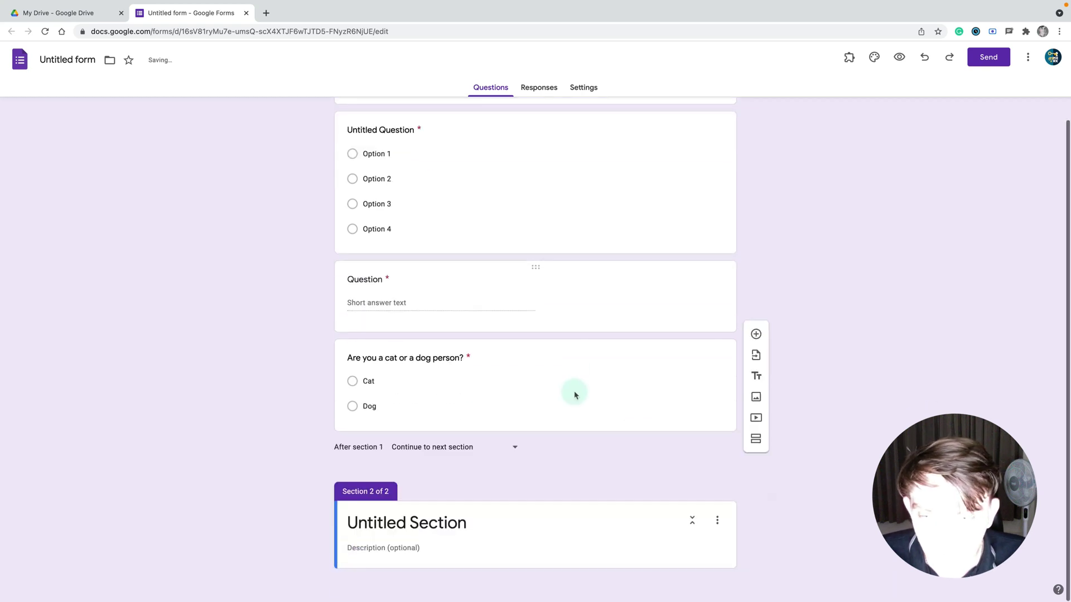
click(477, 527)
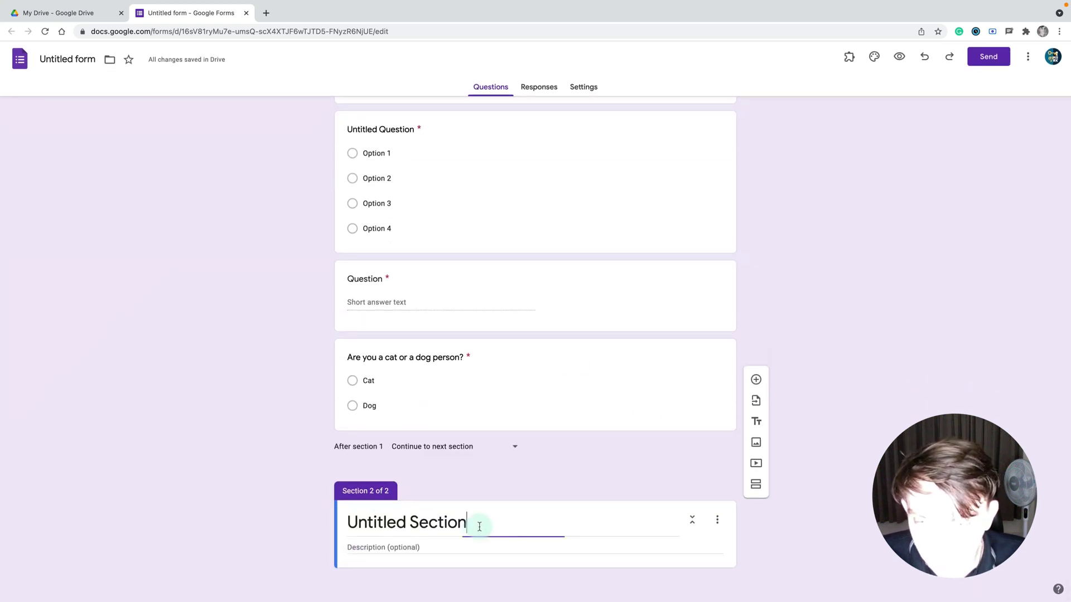
drag(492, 525, 314, 520)
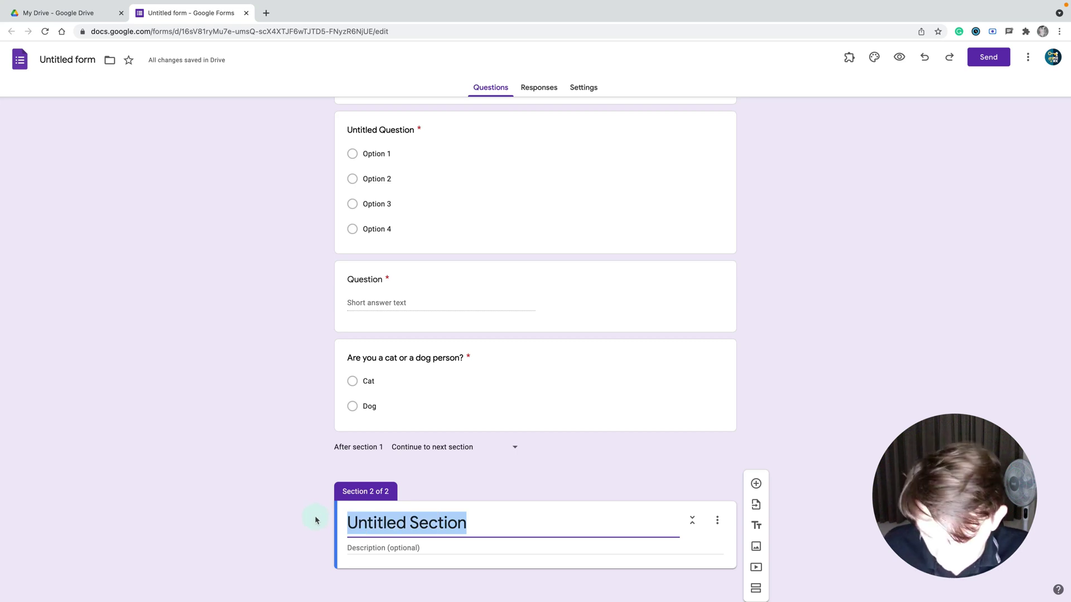
text(Cat)
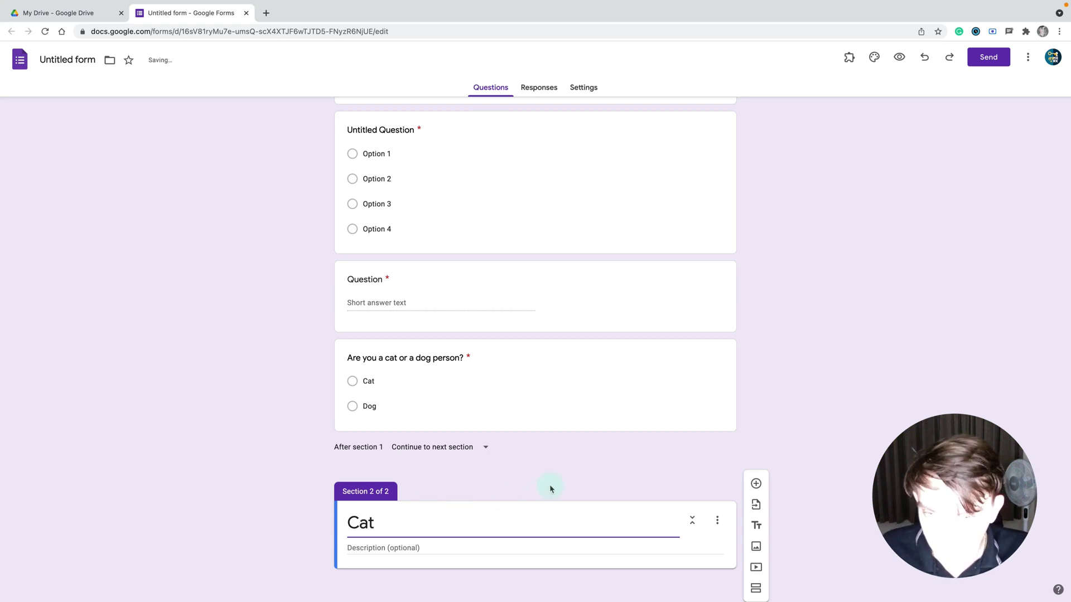
click(500, 510)
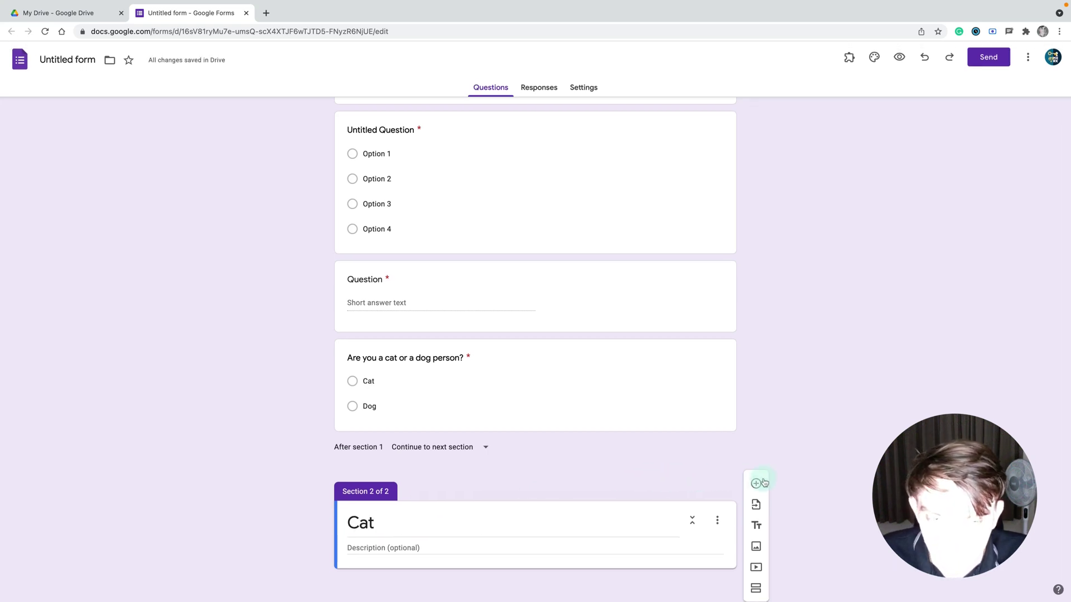
click(756, 484)
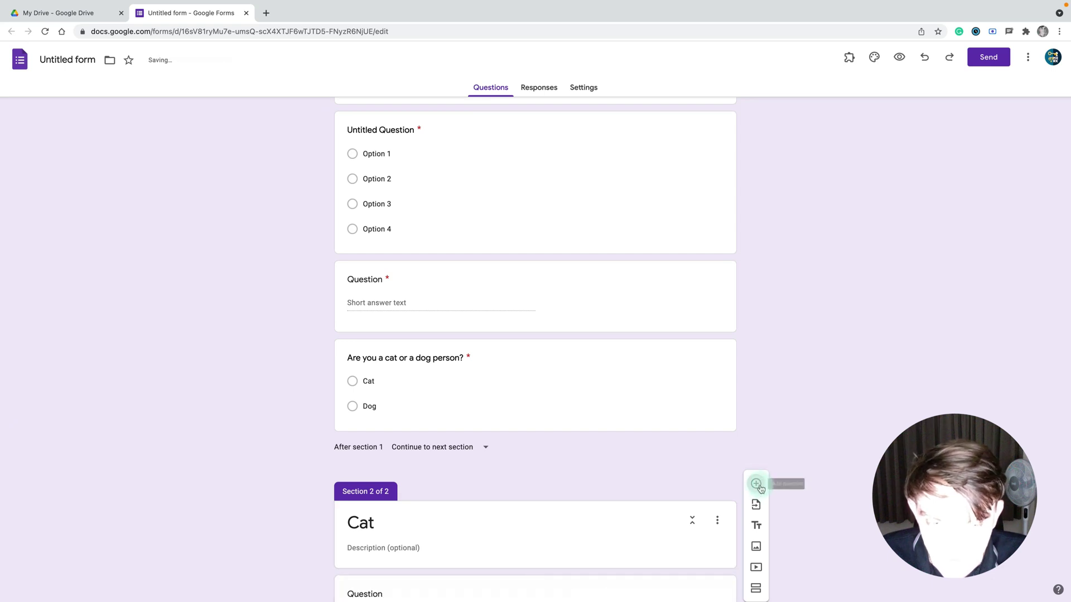
click(756, 484)
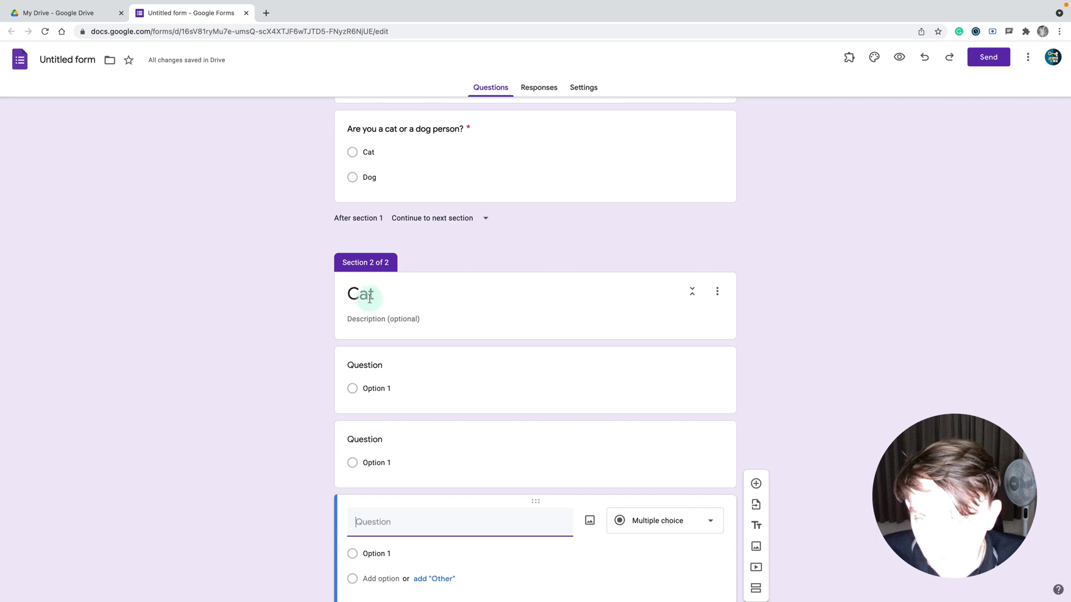
scroll(476, 514, down, 2)
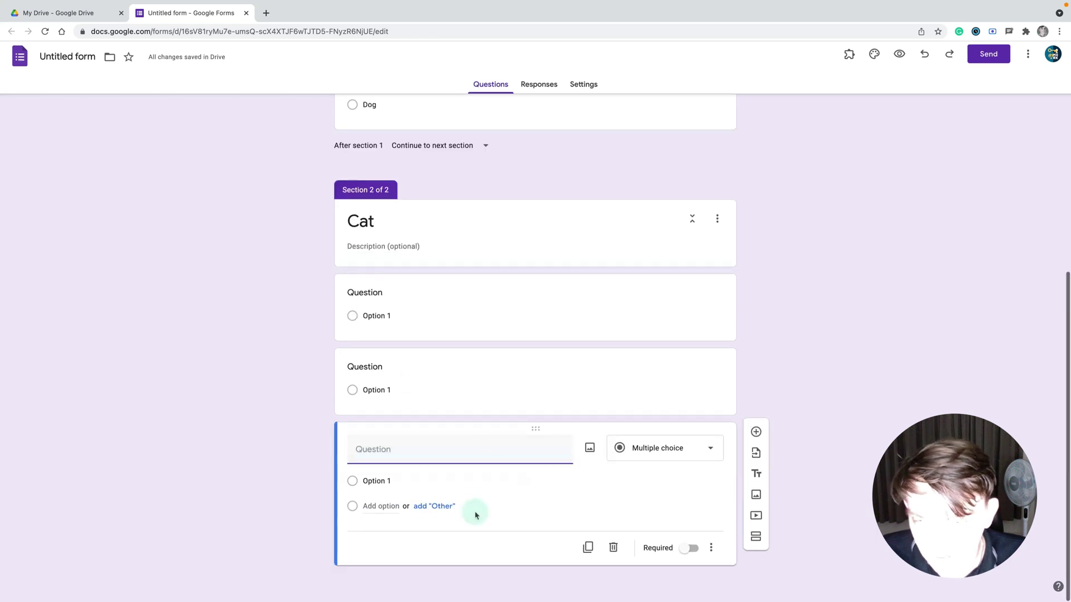
click(836, 446)
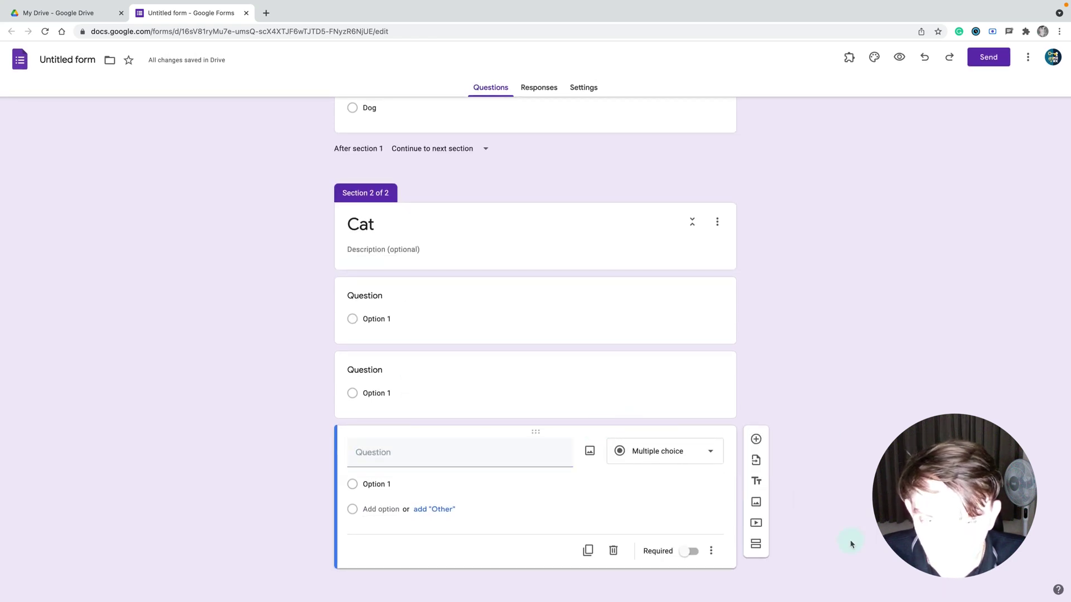
Step: Add a third section titled Dog with two more blank questions
click(757, 548)
click(484, 524)
drag(484, 523, 316, 506)
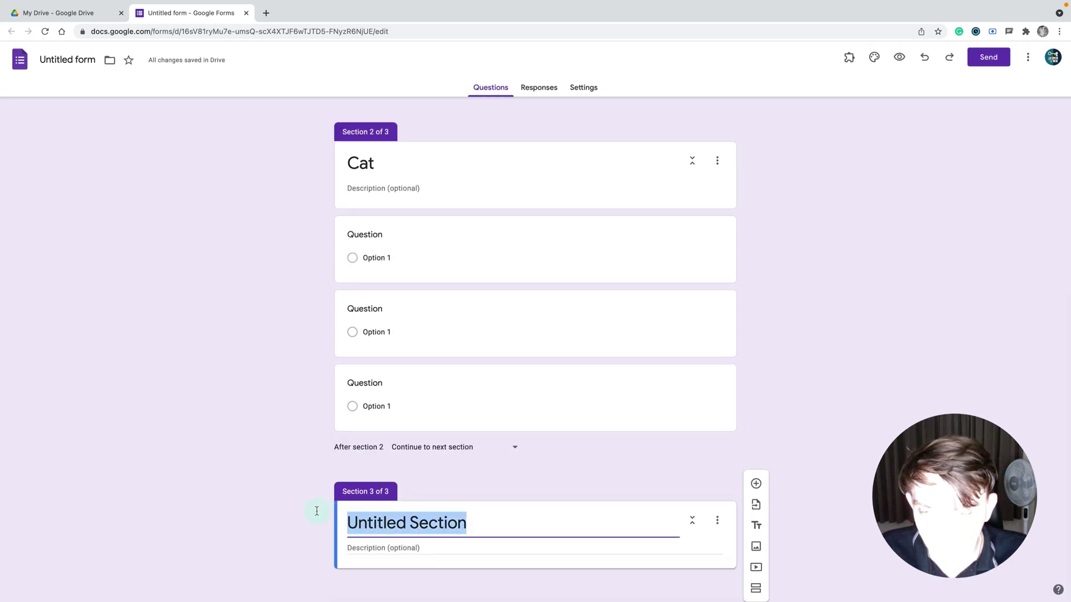
text(Dog)
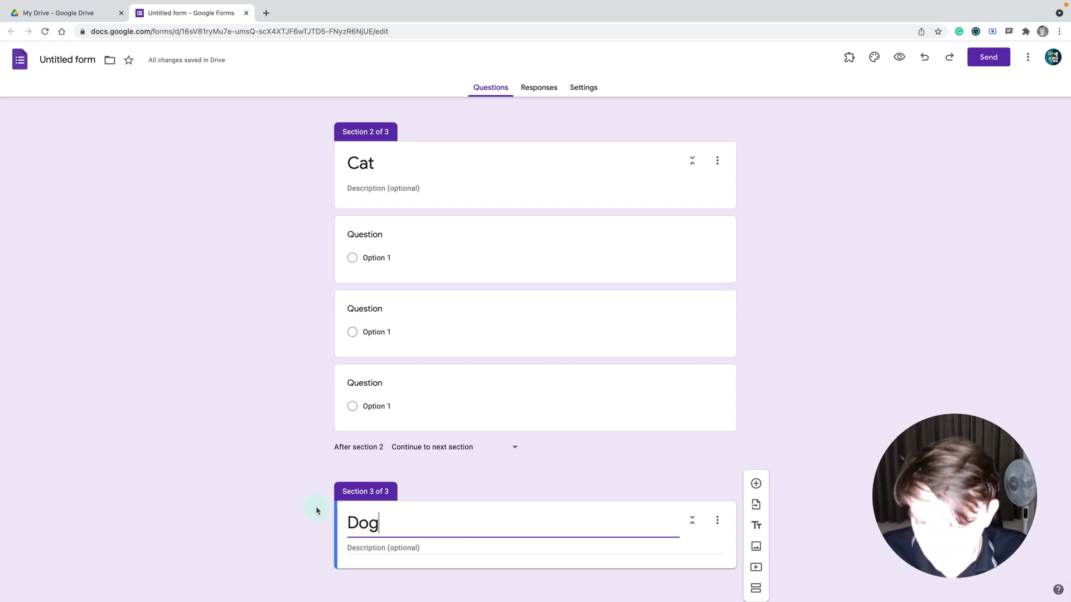
click(757, 484)
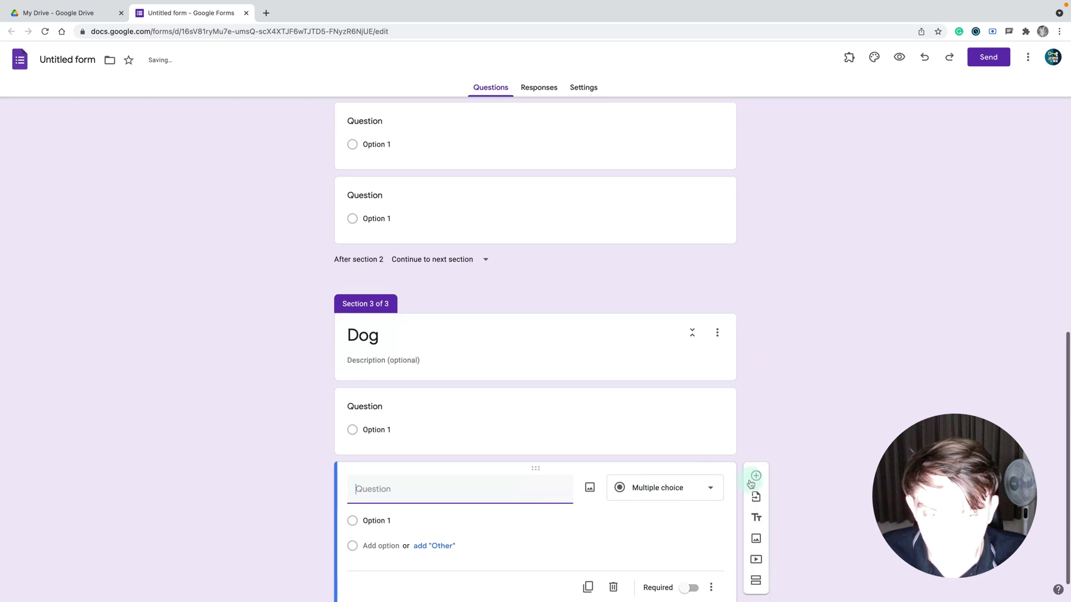
click(755, 477)
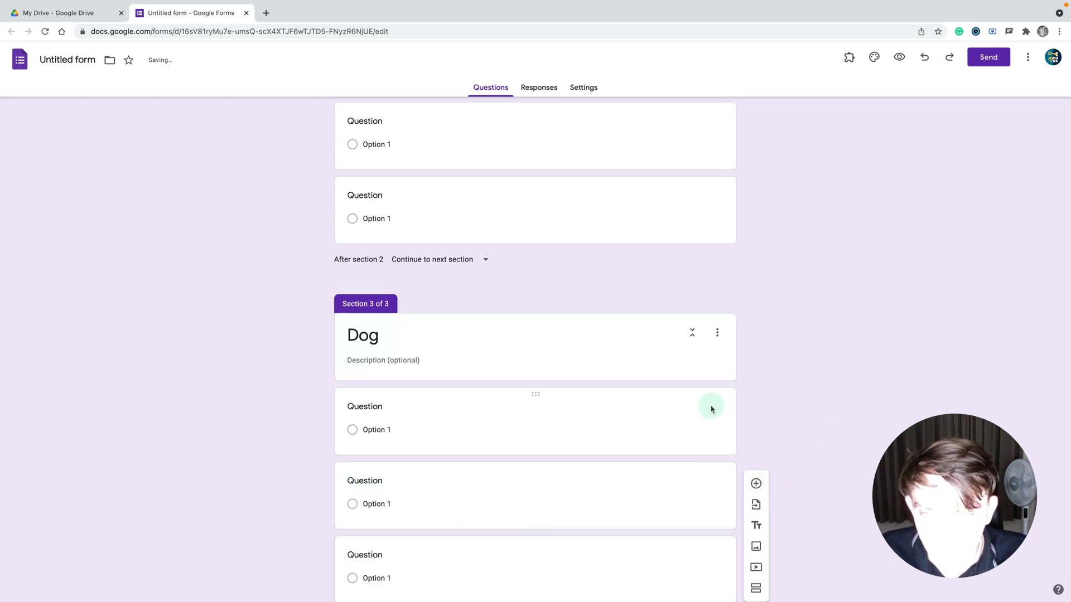
scroll(710, 406, up, 20)
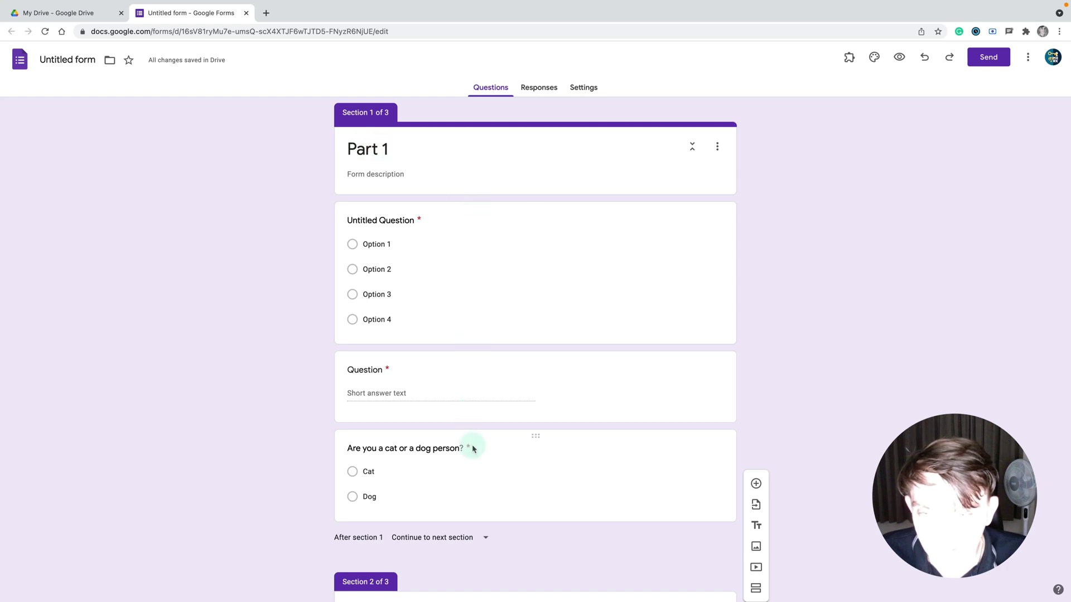
Step: Select the cat-or-dog question and look over the Cat and Dog sections below it
click(531, 441)
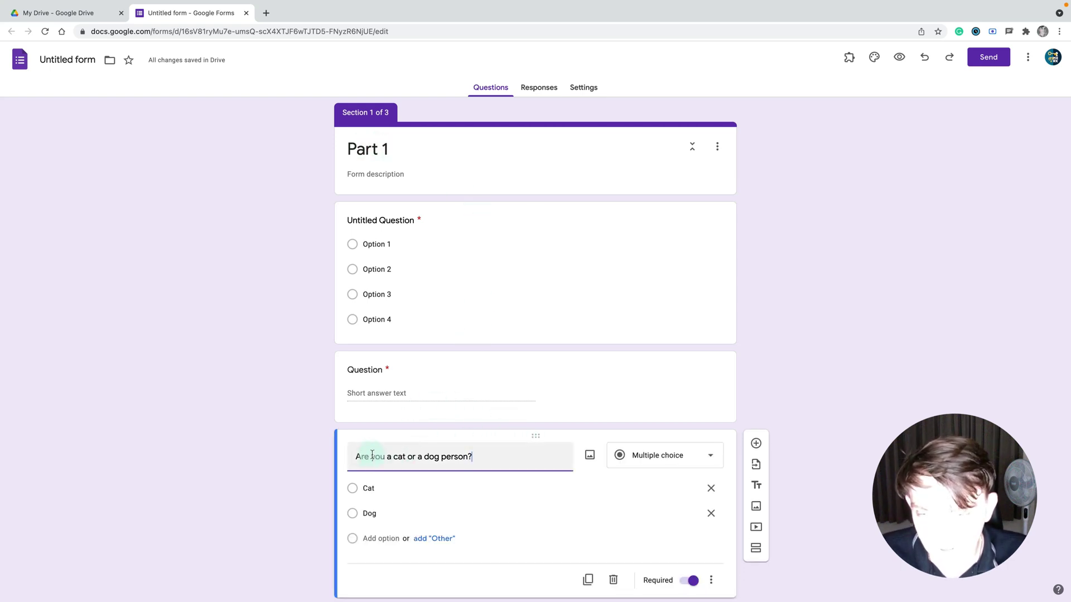
scroll(526, 444, down, 1)
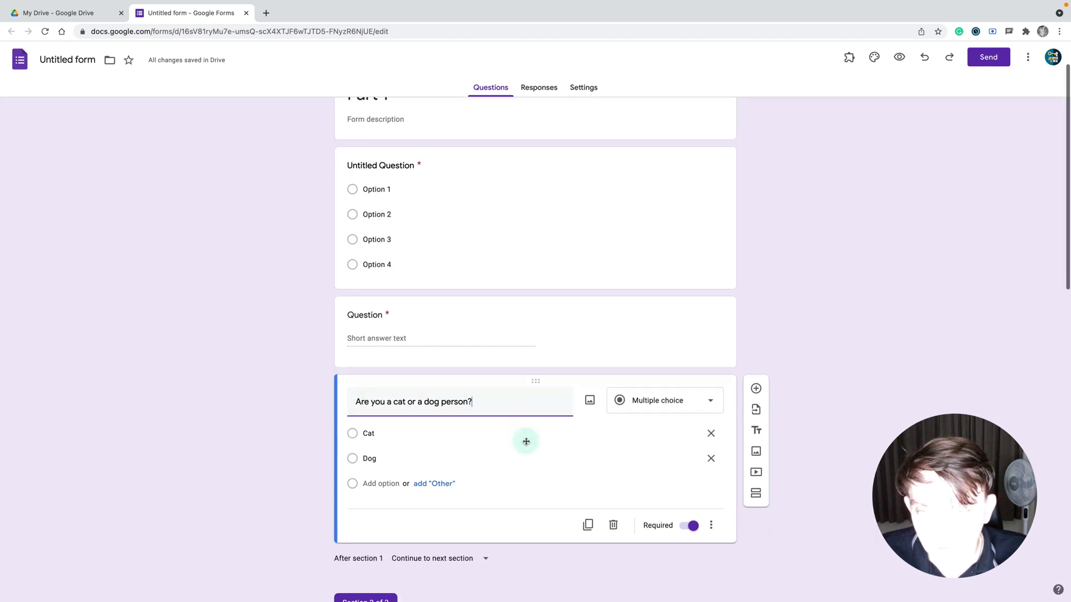
scroll(545, 373, down, 3)
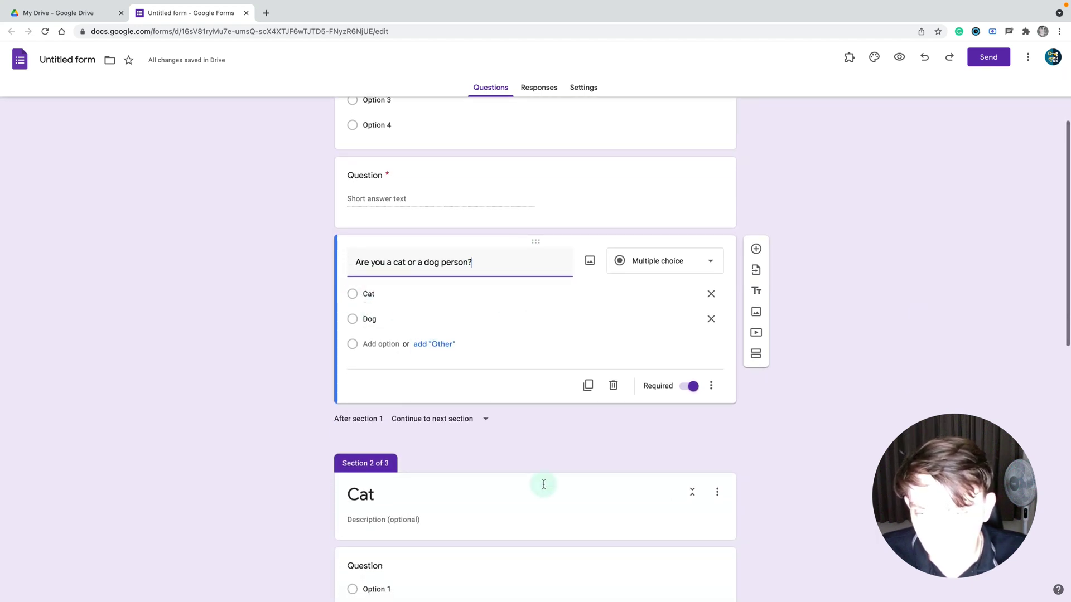
scroll(398, 502, down, 5)
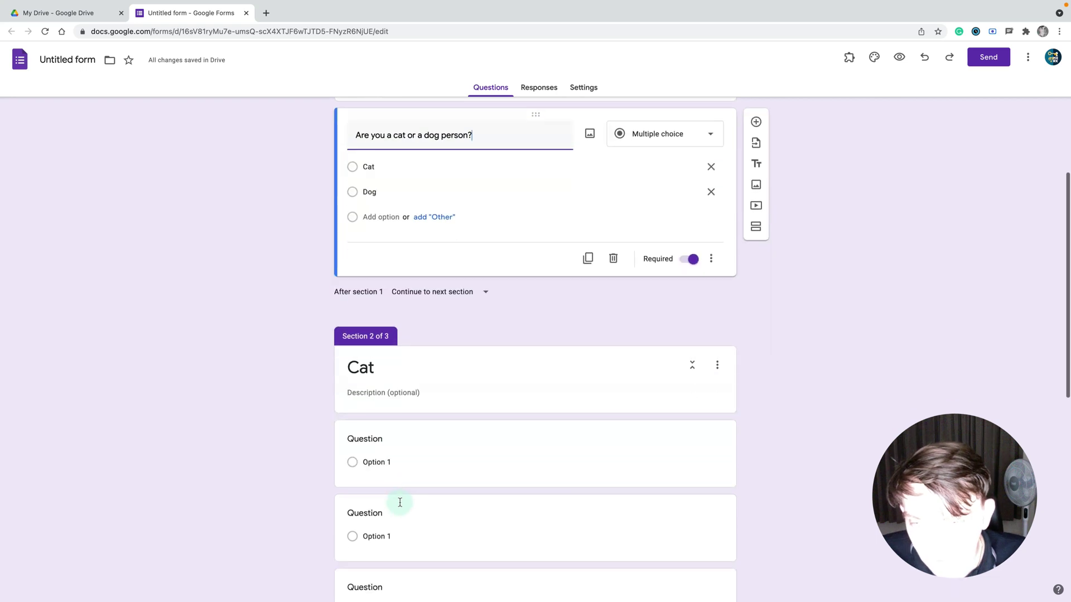
scroll(398, 502, down, 1)
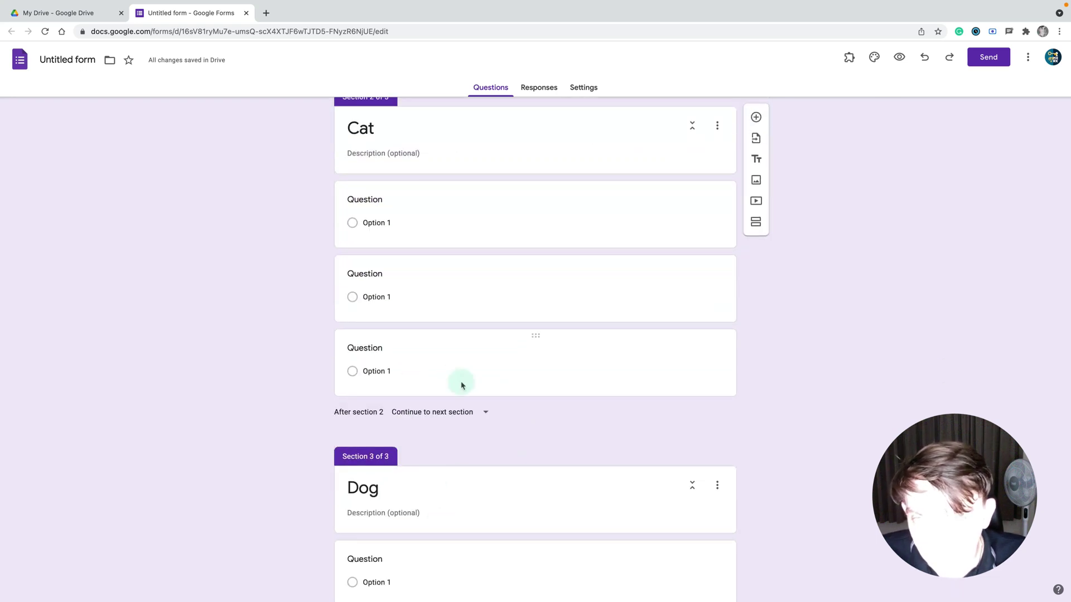
scroll(461, 383, up, 4)
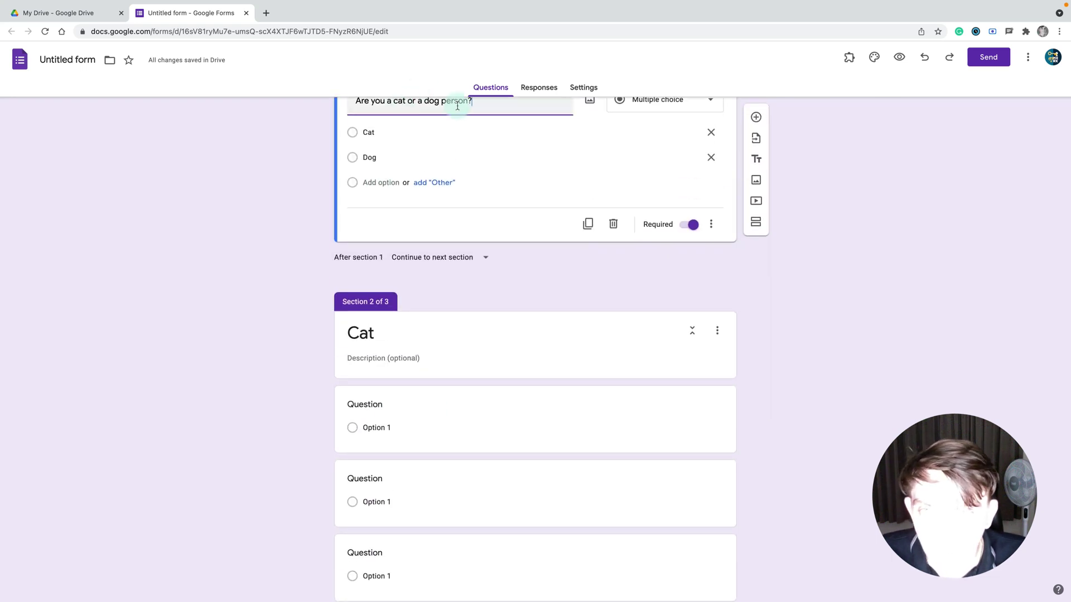
scroll(433, 411, down, 5)
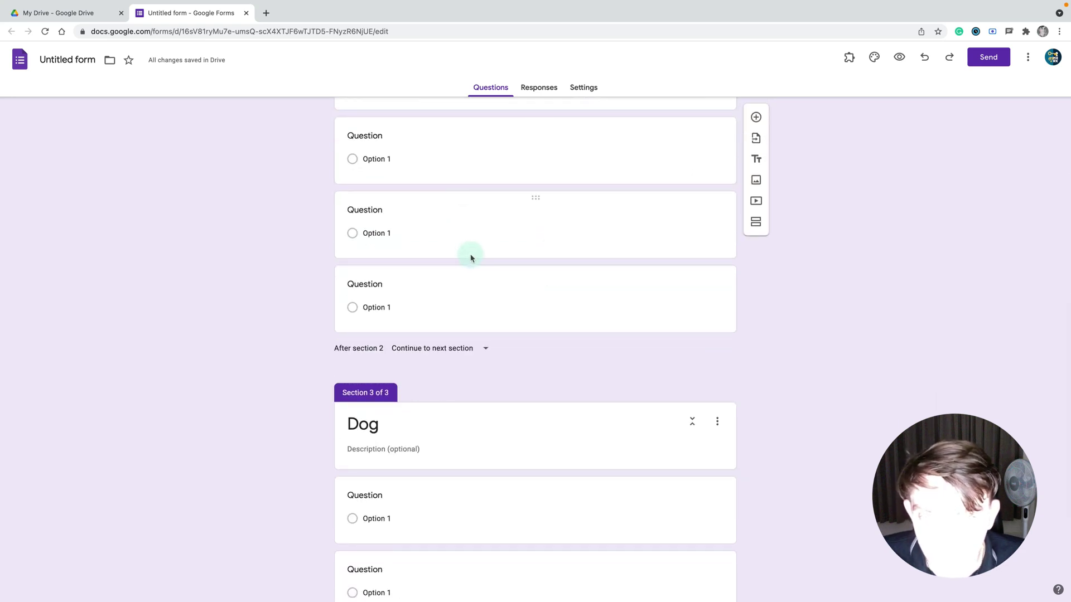
scroll(471, 258, up, 10)
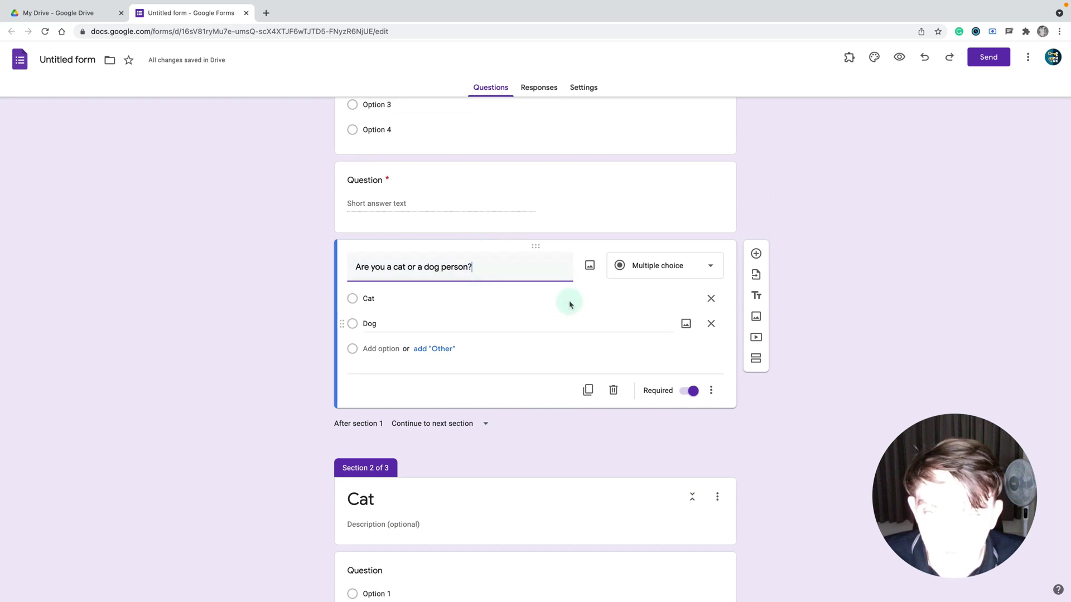
click(533, 293)
Step: Enable 'Go to section based on answer' and send Cat to section 2 (Cat)
click(711, 394)
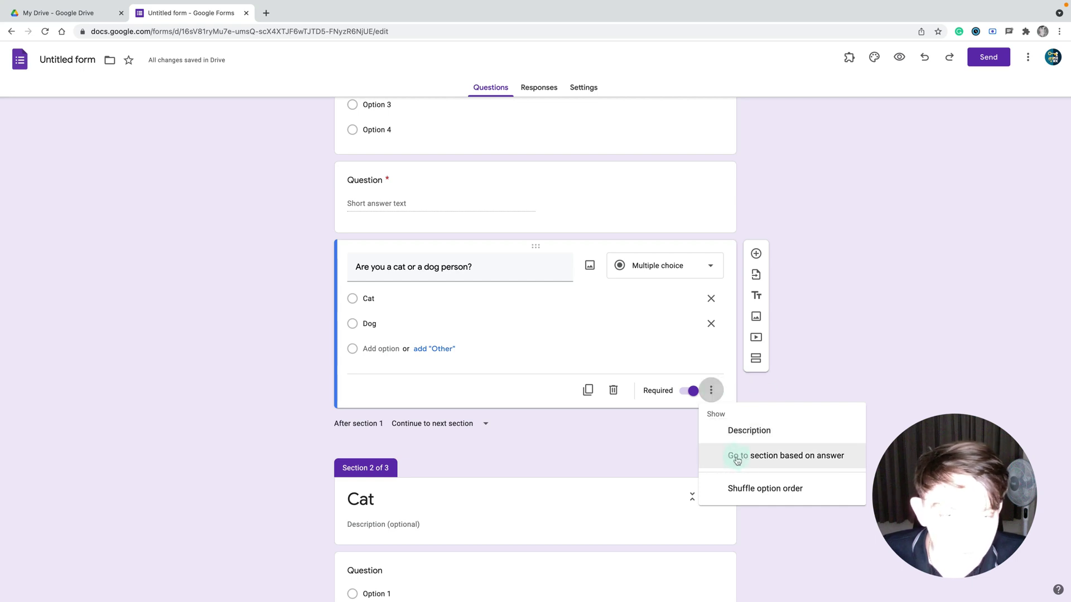
click(812, 458)
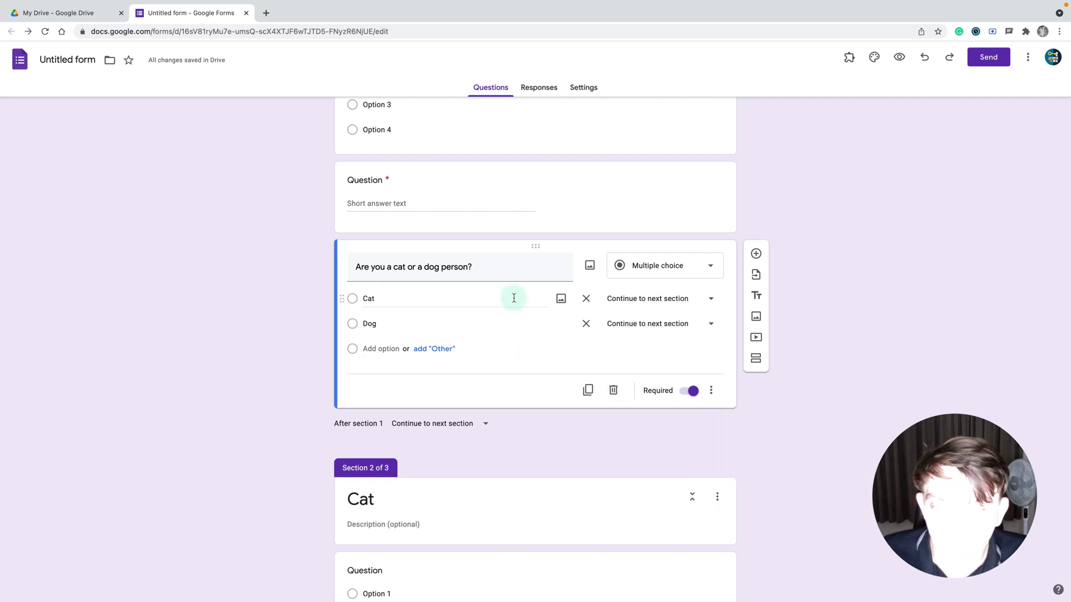
click(369, 298)
click(628, 299)
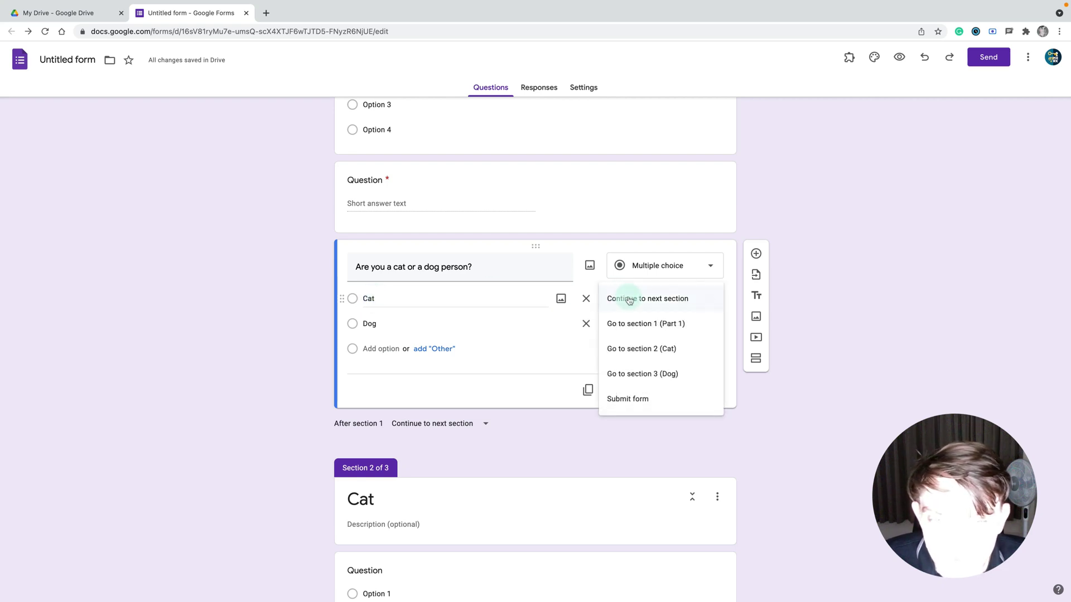
click(647, 348)
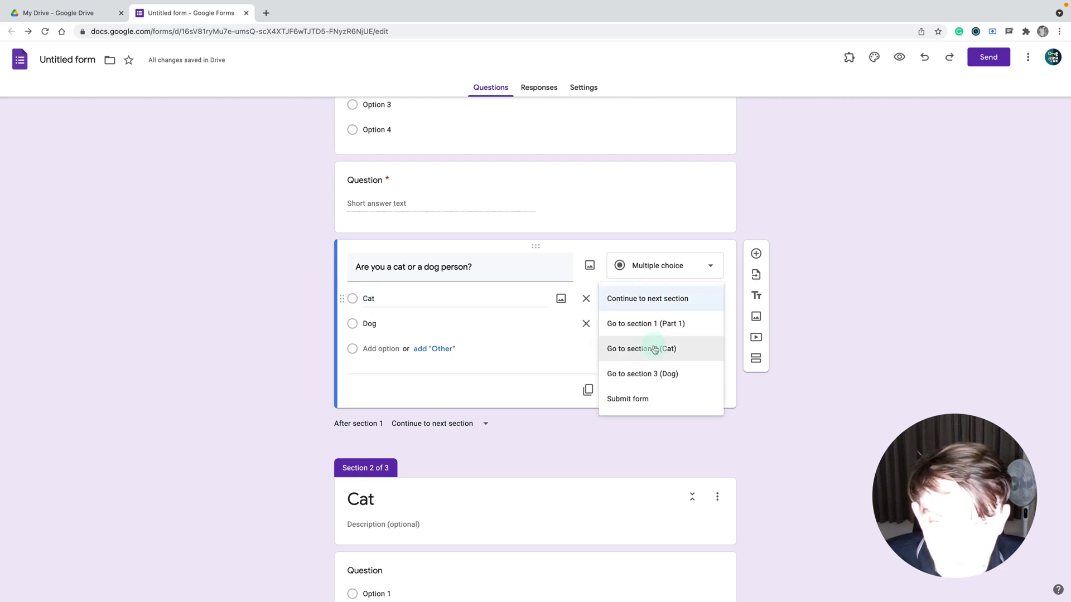
Step: Send the Dog answer to section 3 (Dog)
click(407, 322)
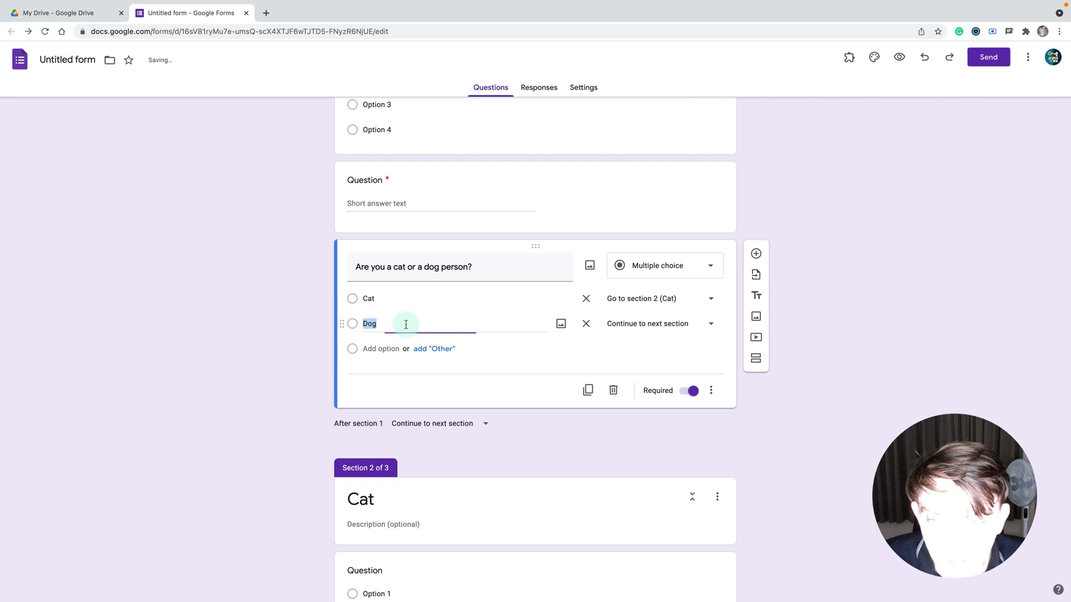
click(675, 326)
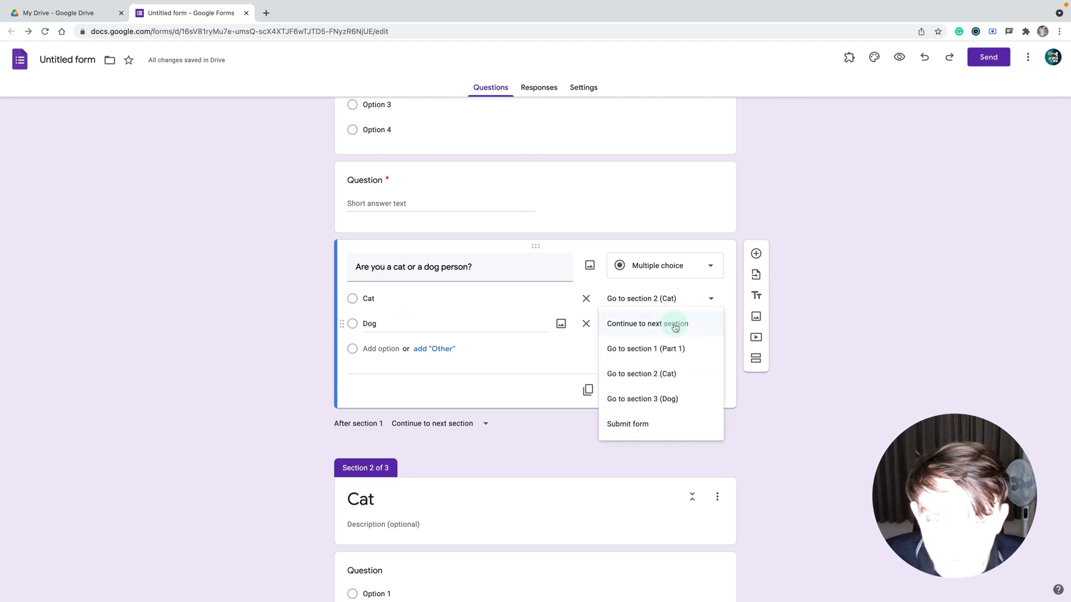
click(691, 400)
click(691, 390)
scroll(763, 423, down, 5)
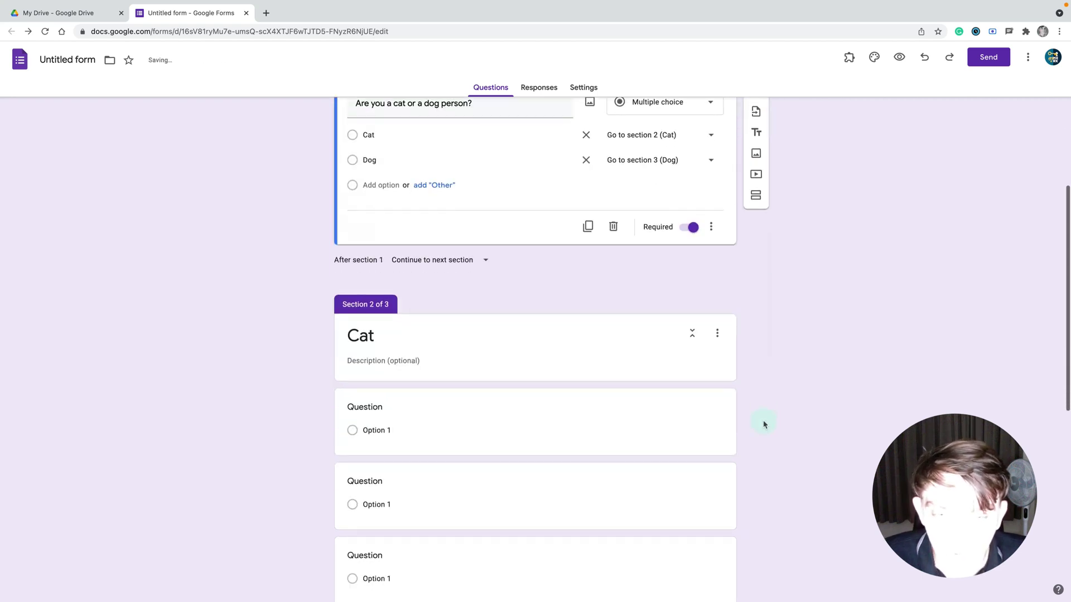
scroll(762, 424, down, 6)
scroll(760, 422, up, 12)
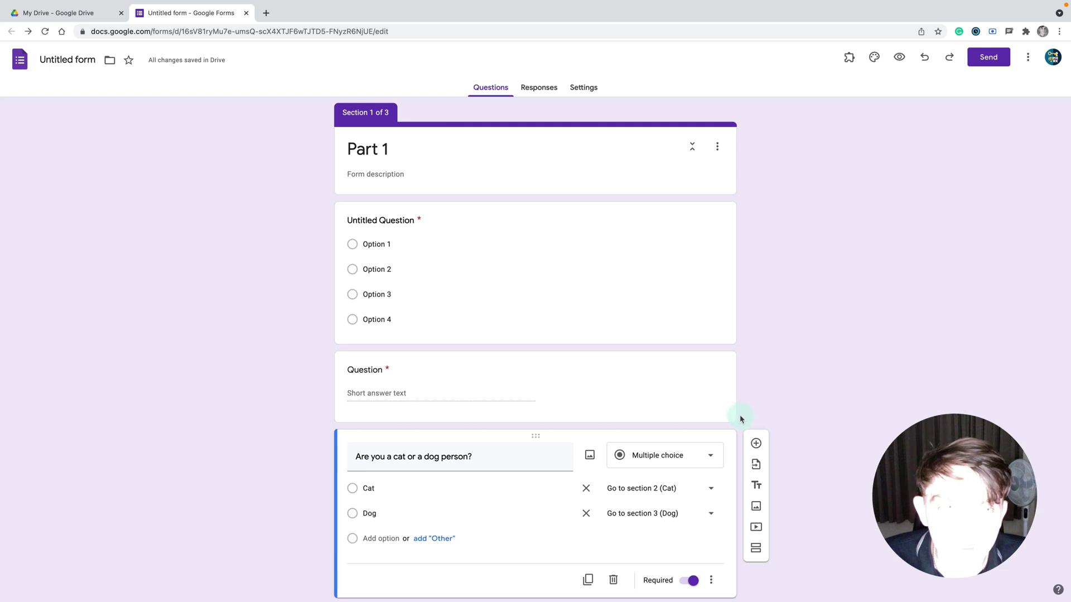
Step: In preview, answer Option 2, 'ddasd' and Cat on the first page, then continue
click(900, 58)
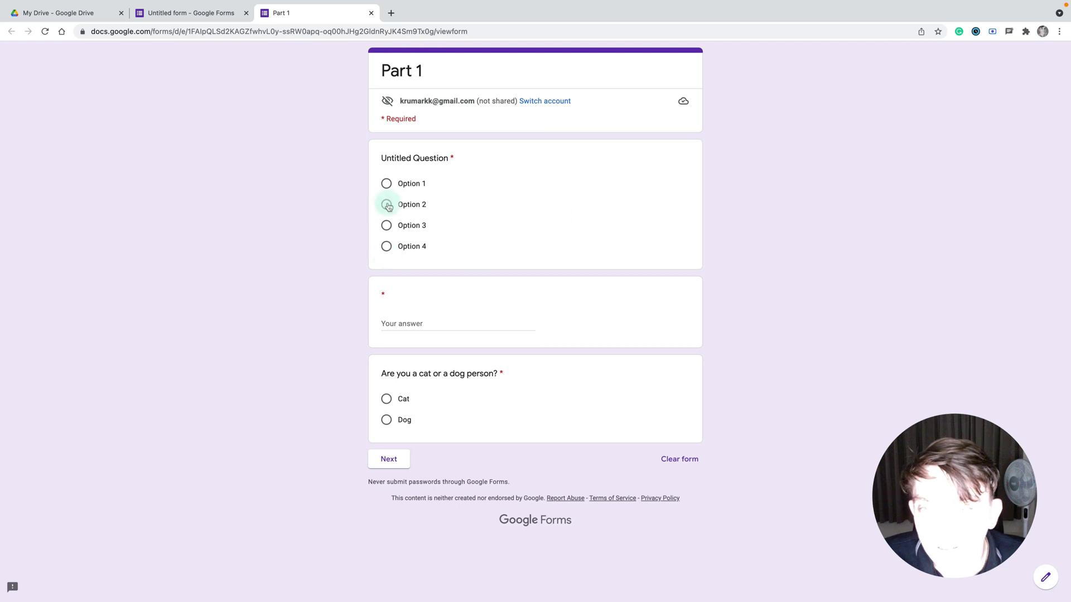
click(387, 206)
click(440, 323)
text(ddasdasd)
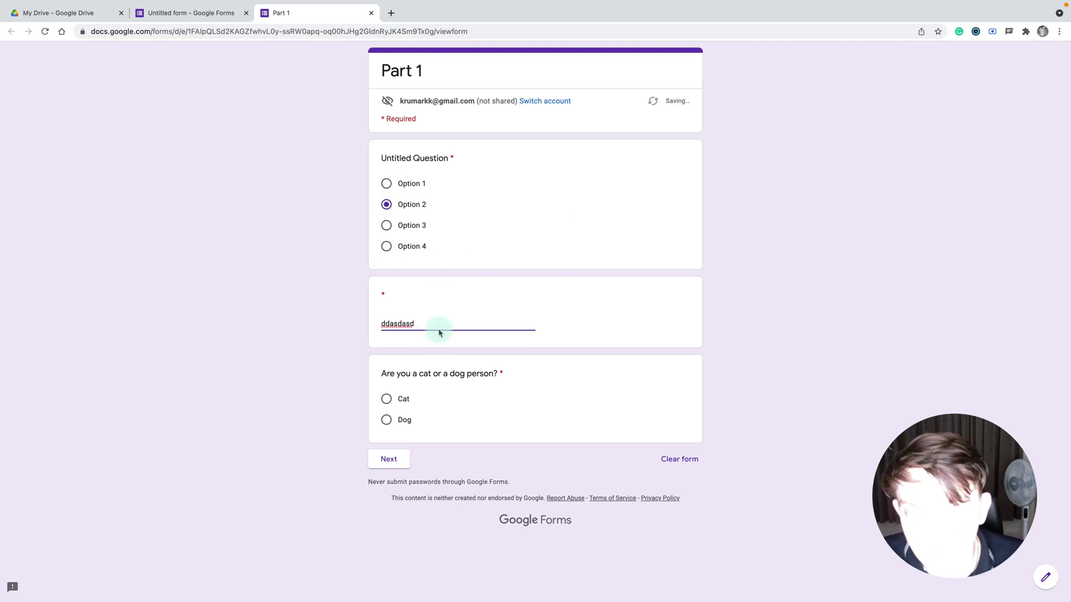
click(386, 400)
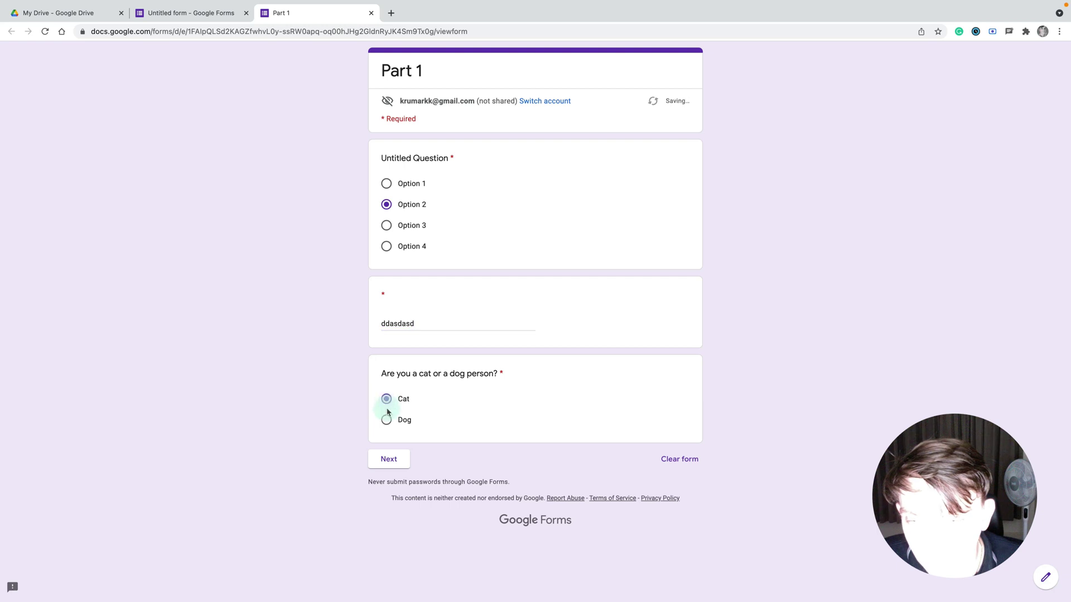
click(399, 462)
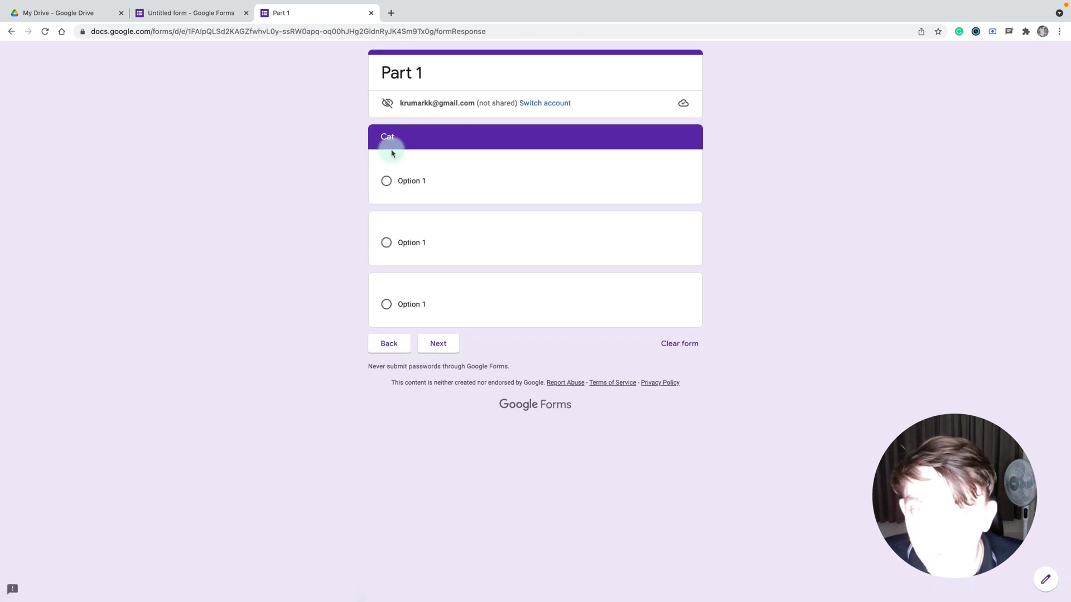
Step: Answer the Cat and Dog section questions and submit the test response
click(400, 180)
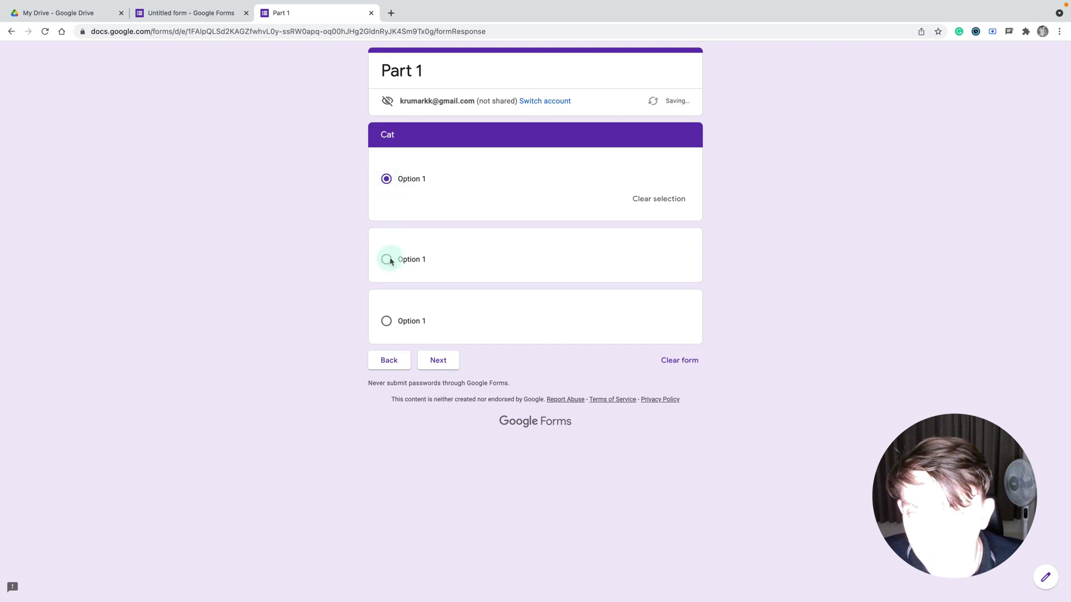
click(390, 260)
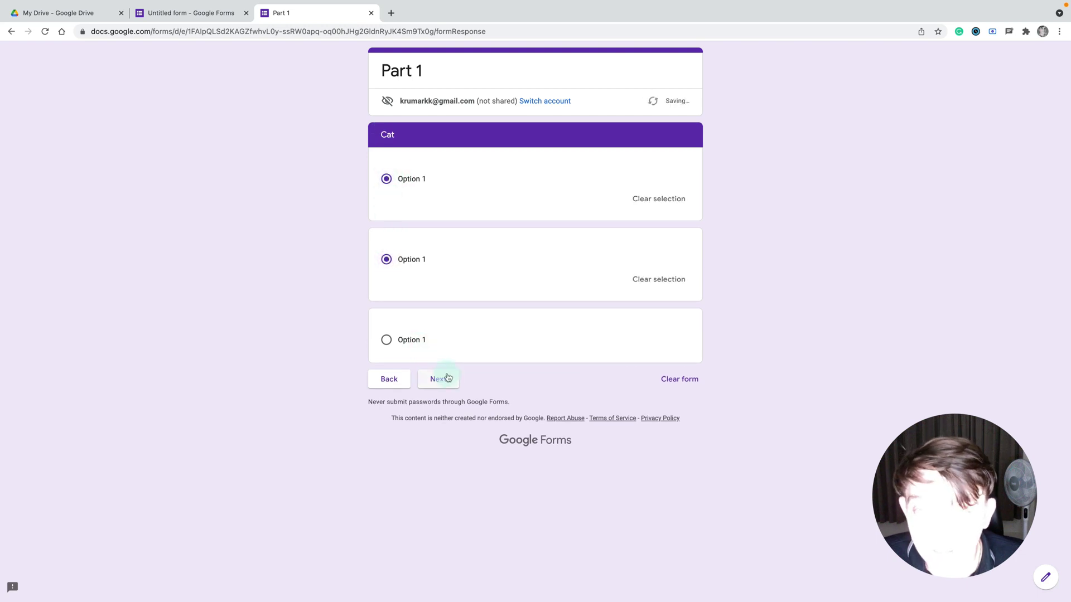
click(450, 382)
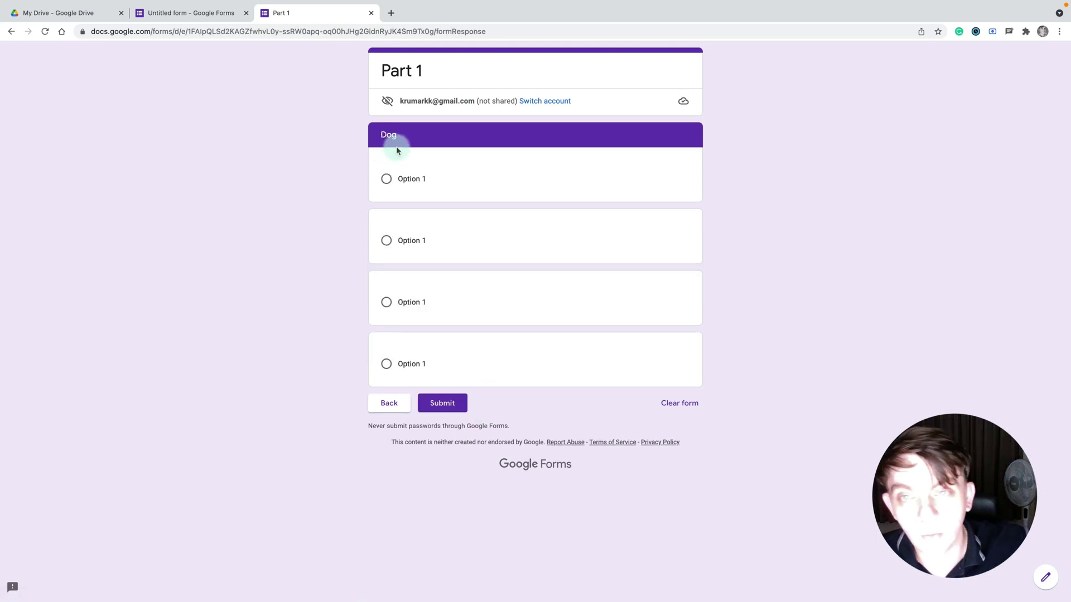
click(387, 240)
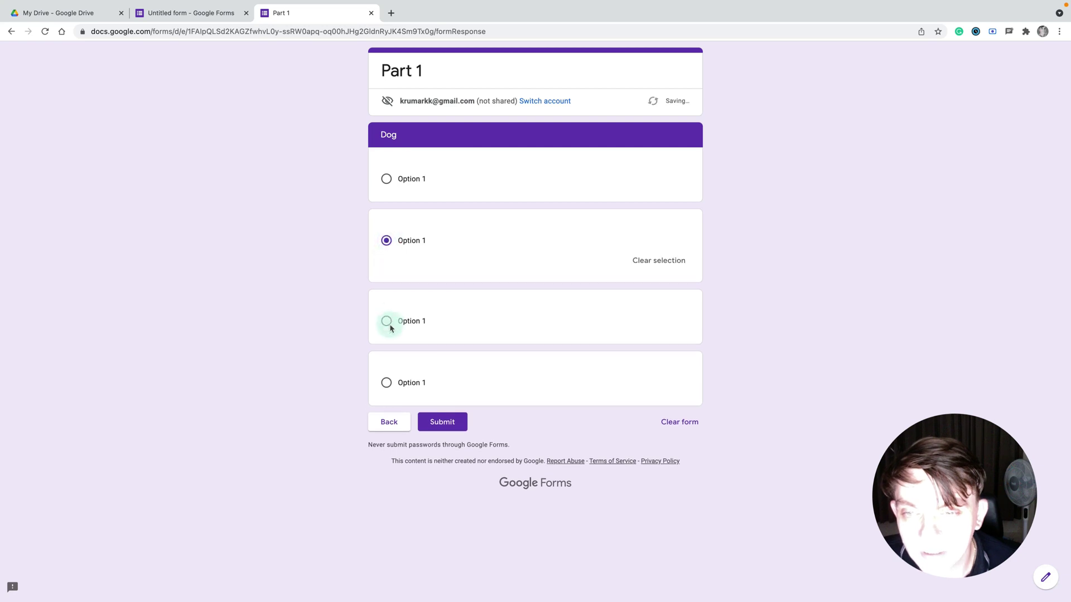
click(387, 322)
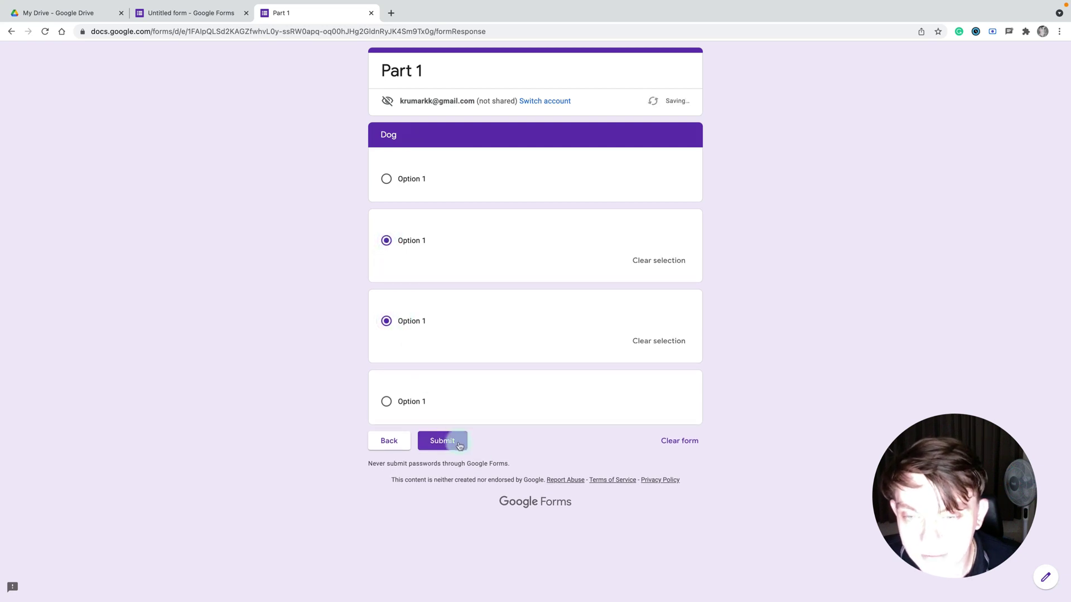
click(459, 442)
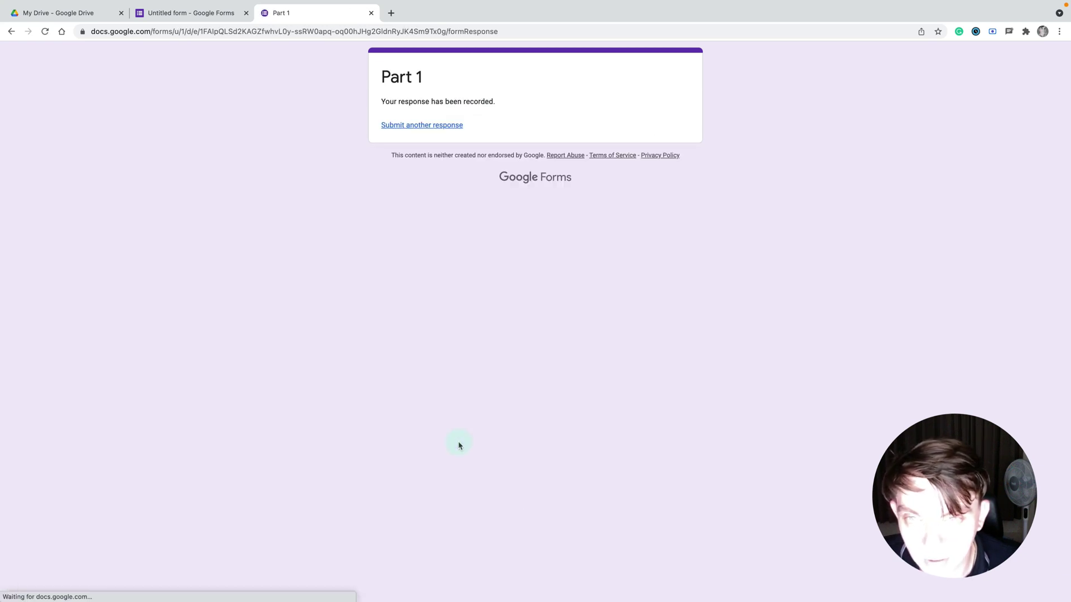
Step: Submit a second test response with Option 2, 'er' and Dog, answering the Dog section
click(442, 124)
click(391, 204)
click(445, 323)
text(erewrrwe)
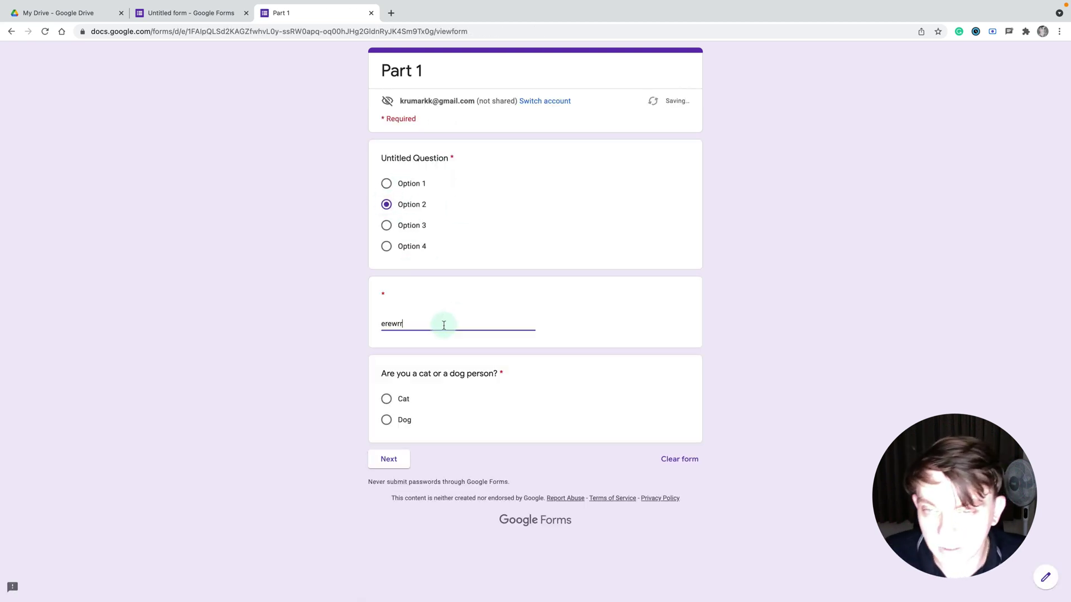
click(386, 421)
click(388, 458)
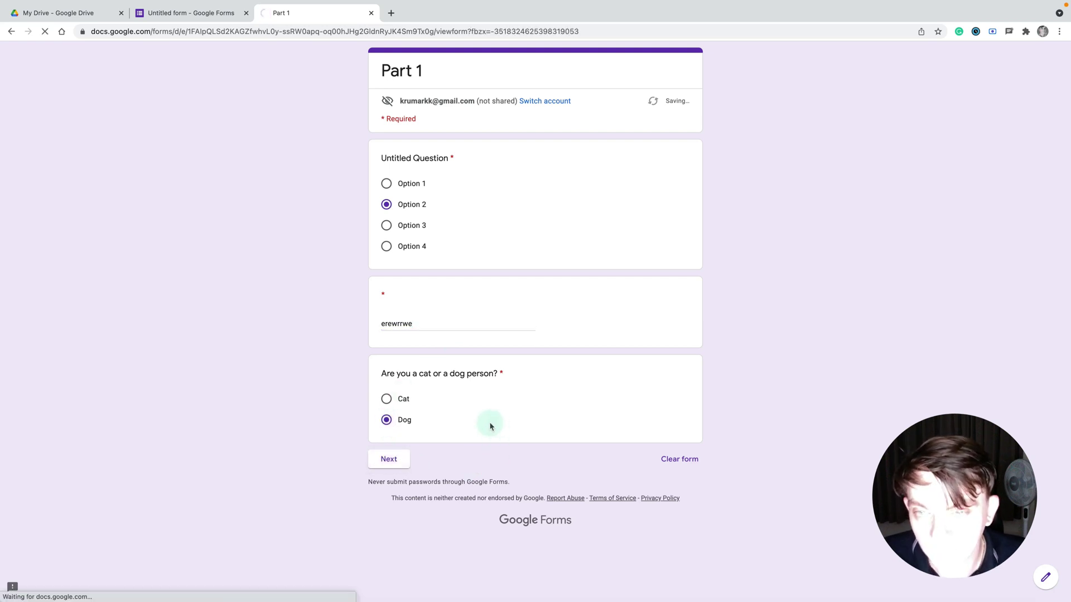
click(388, 302)
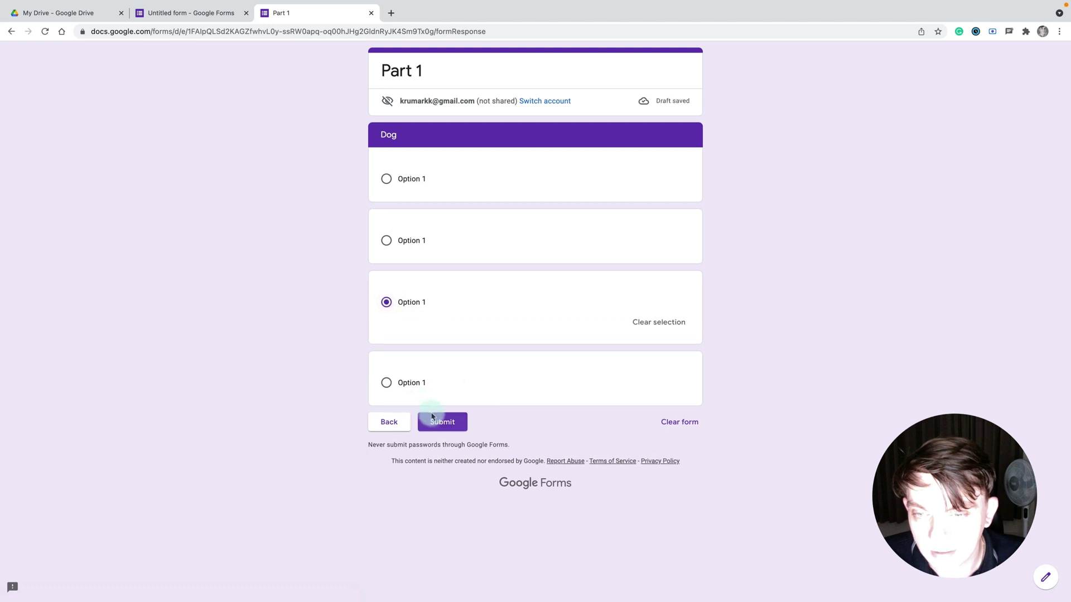
click(450, 425)
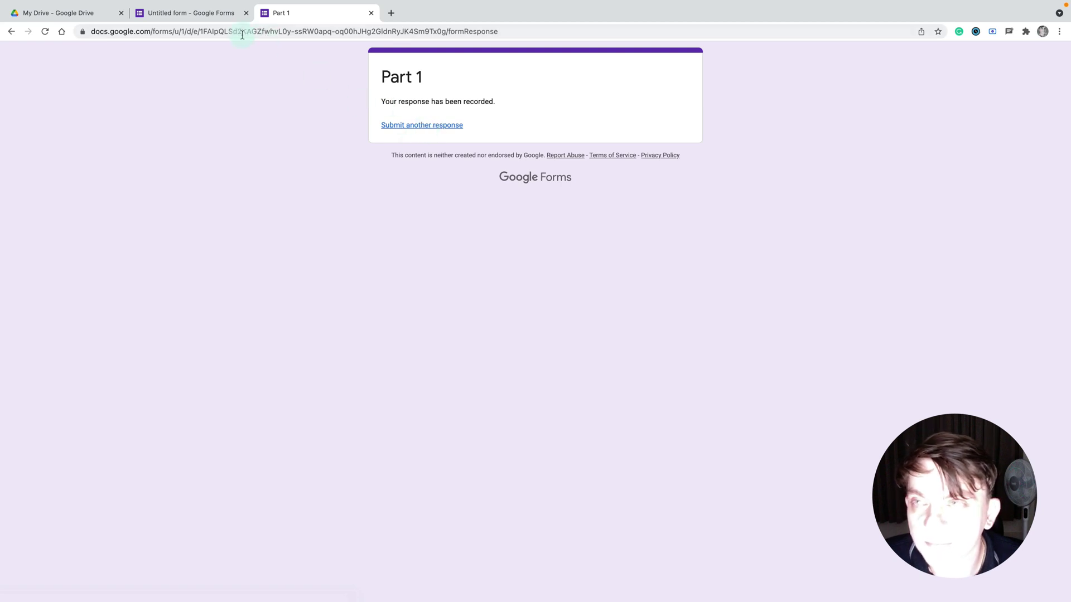
Step: In the editor, set 'After section 2' to 'Submit form'
click(219, 21)
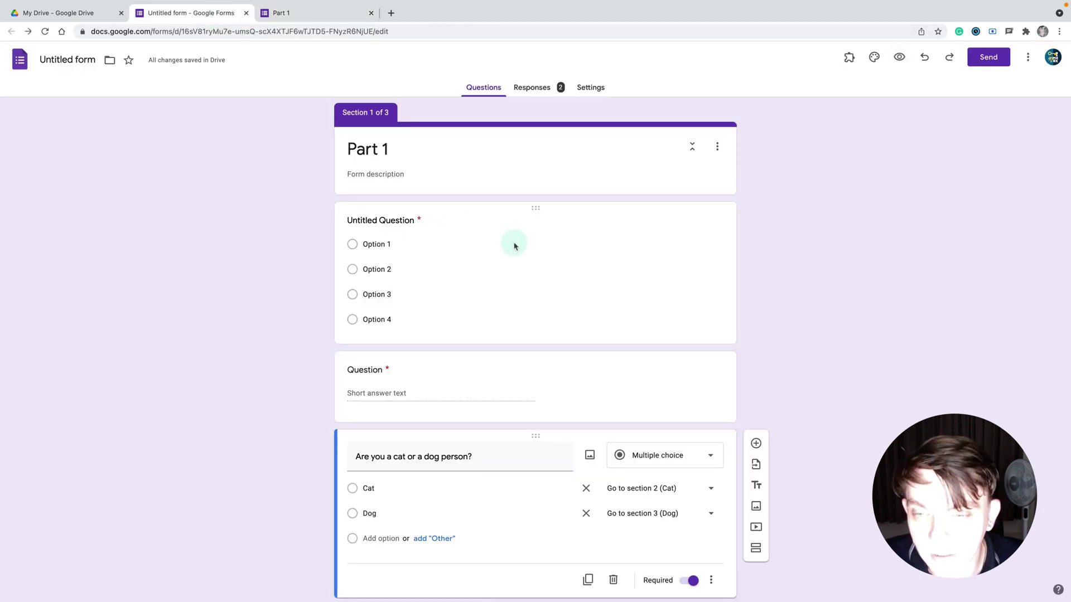
scroll(512, 243, down, 3)
scroll(513, 245, down, 4)
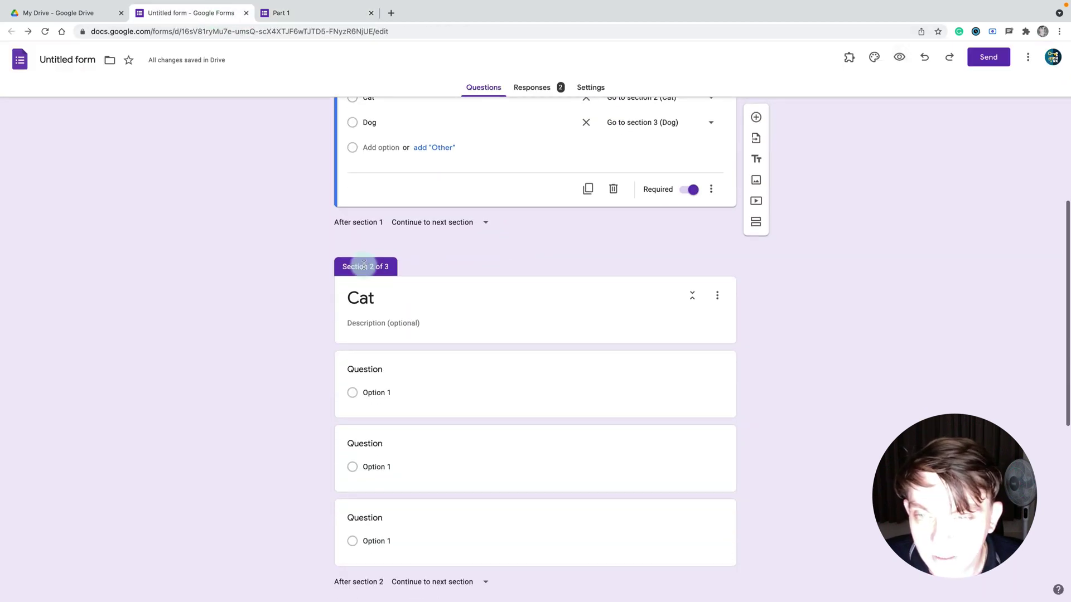
scroll(396, 272, down, 3)
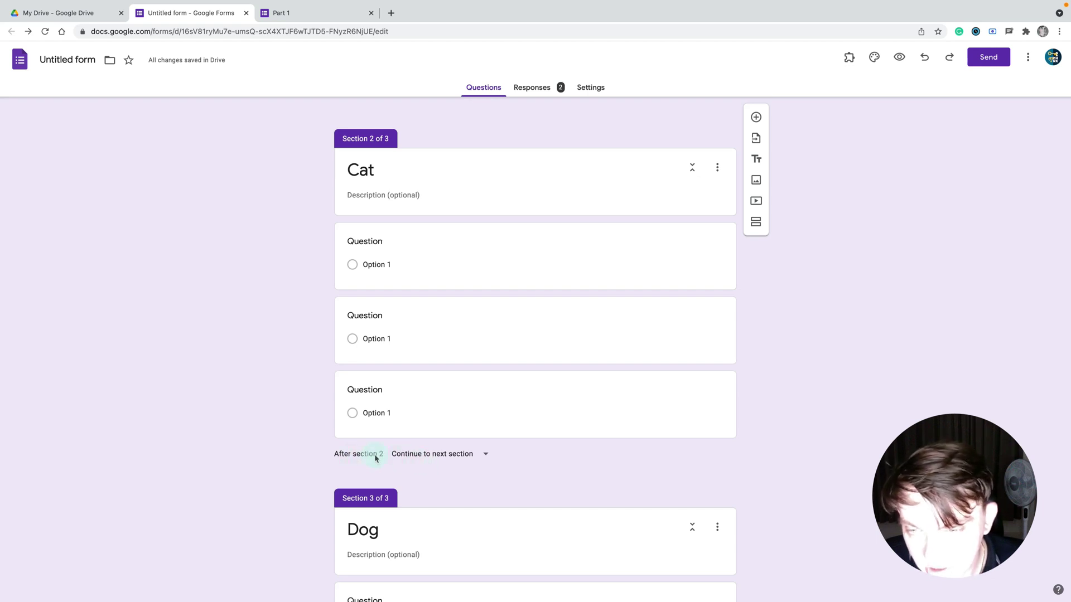
click(485, 454)
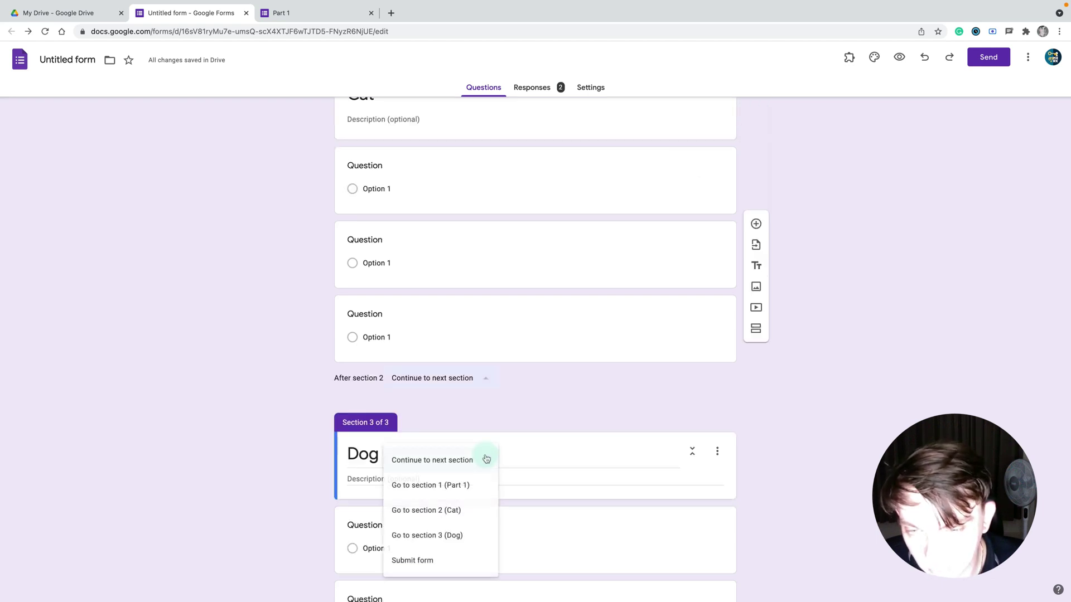
click(439, 564)
scroll(357, 464, down, 3)
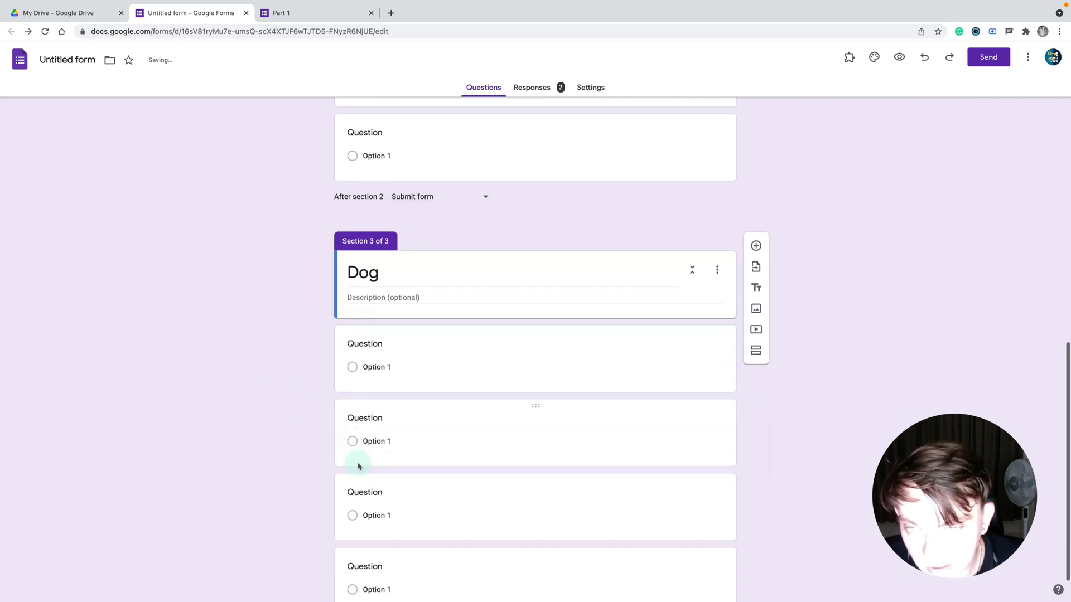
scroll(454, 294, up, 4)
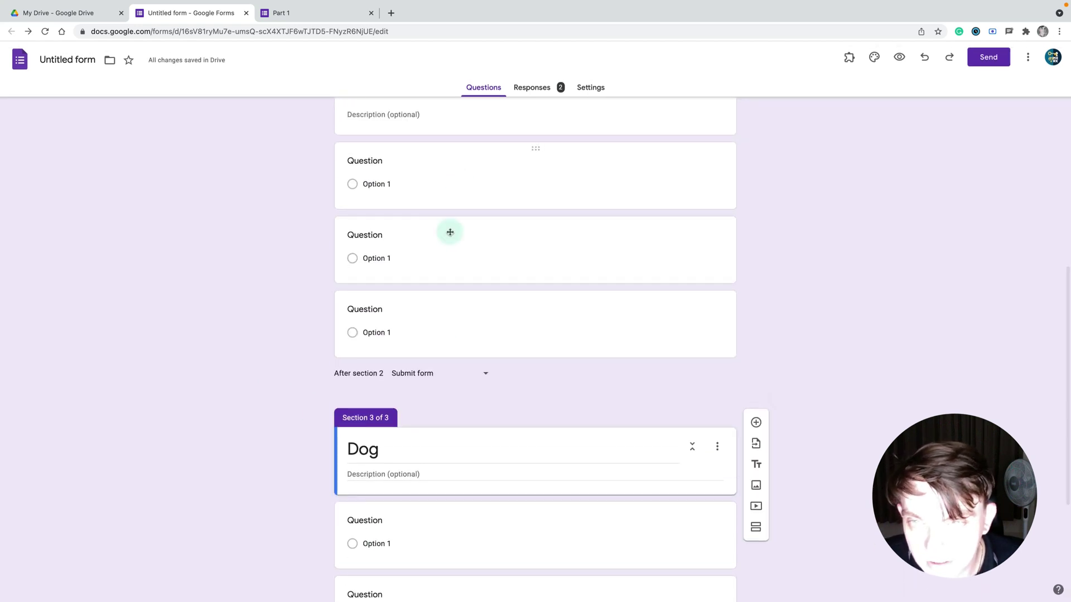
scroll(488, 407, down, 4)
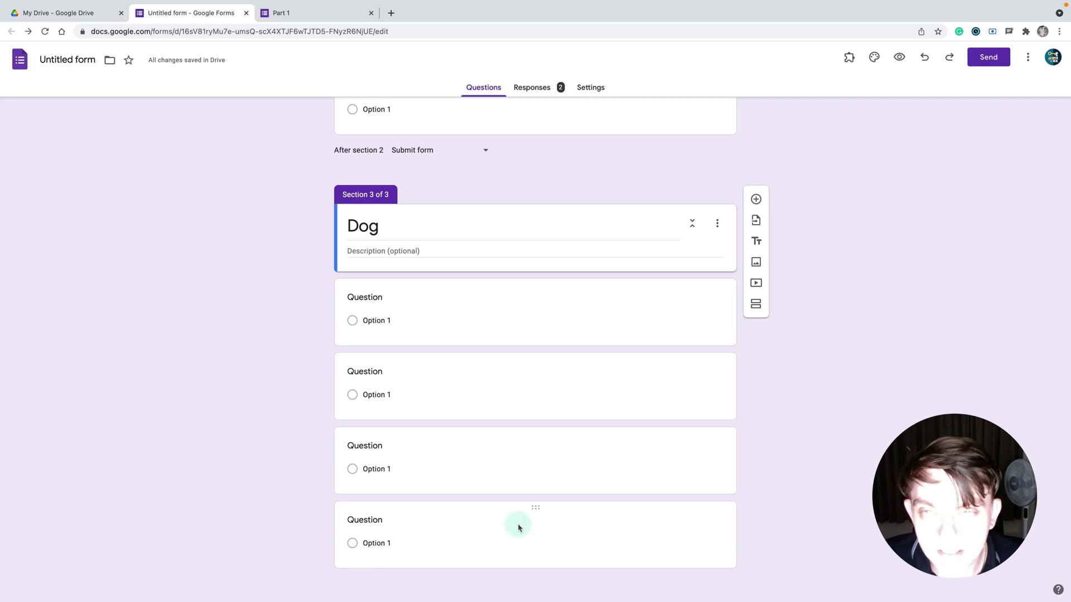
scroll(517, 525, up, 4)
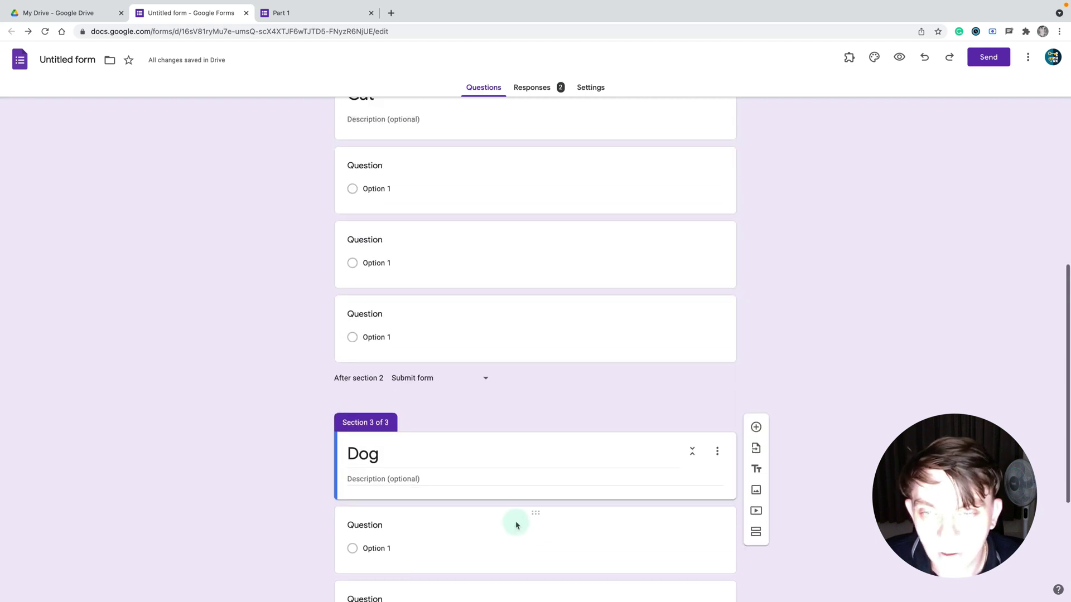
scroll(516, 525, up, 3)
scroll(516, 525, down, 2)
scroll(516, 525, up, 2)
scroll(516, 525, down, 3)
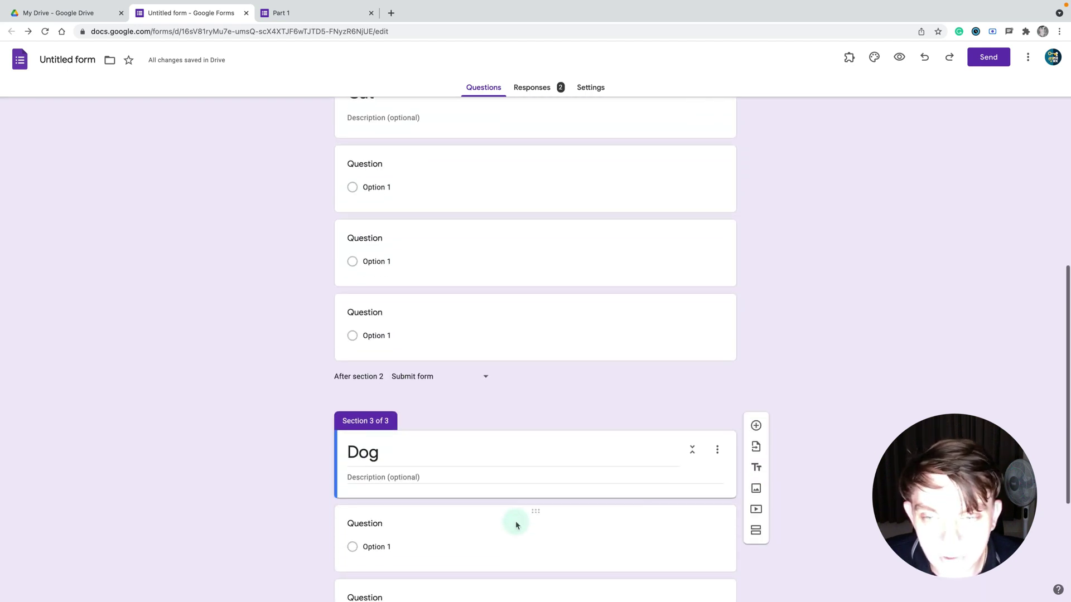
click(447, 378)
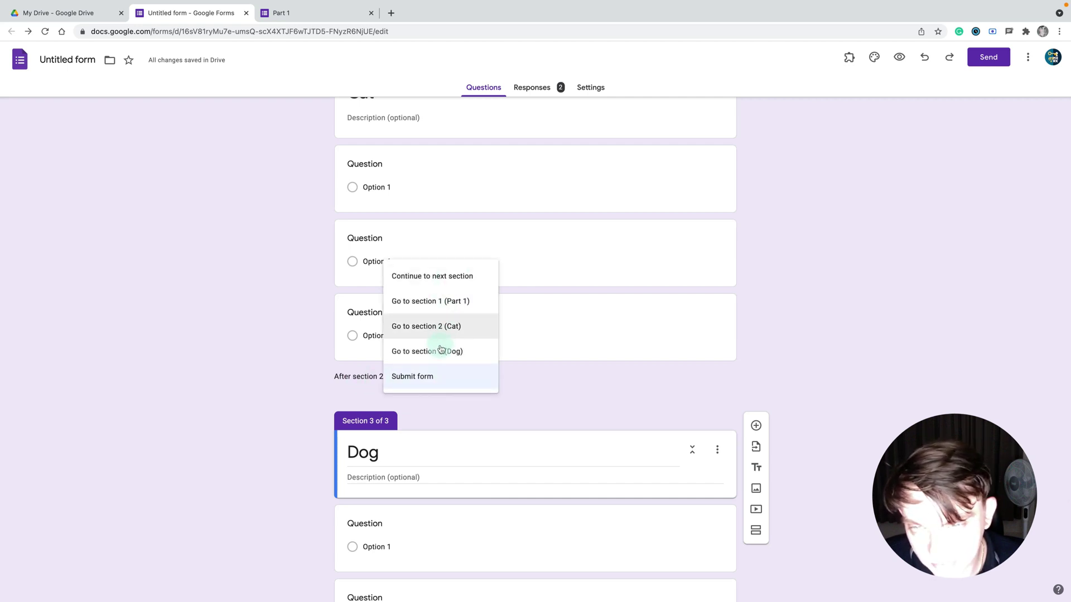
click(827, 334)
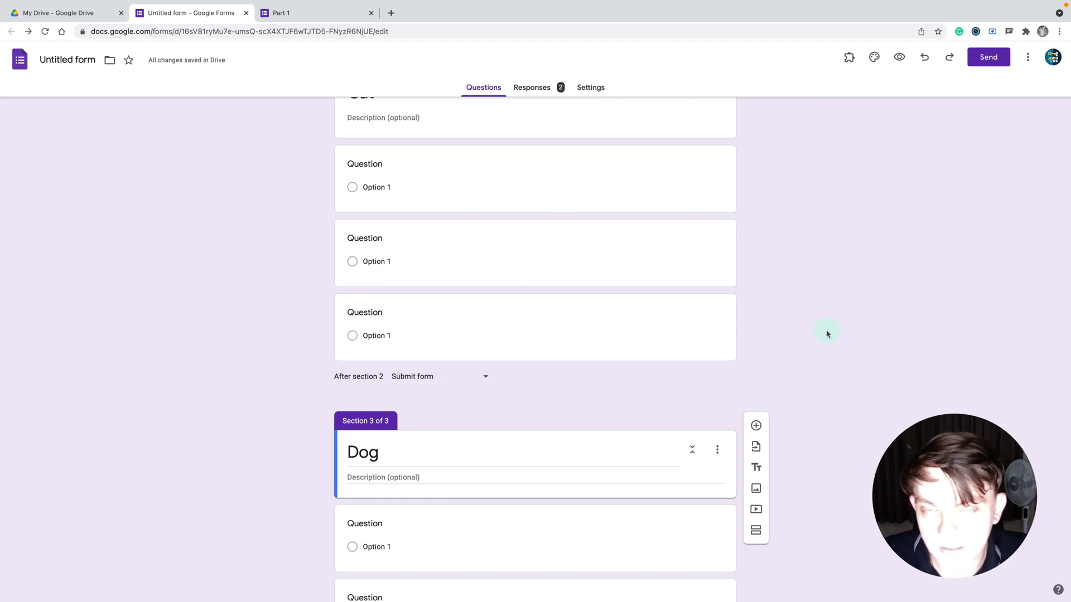
scroll(826, 333, up, 5)
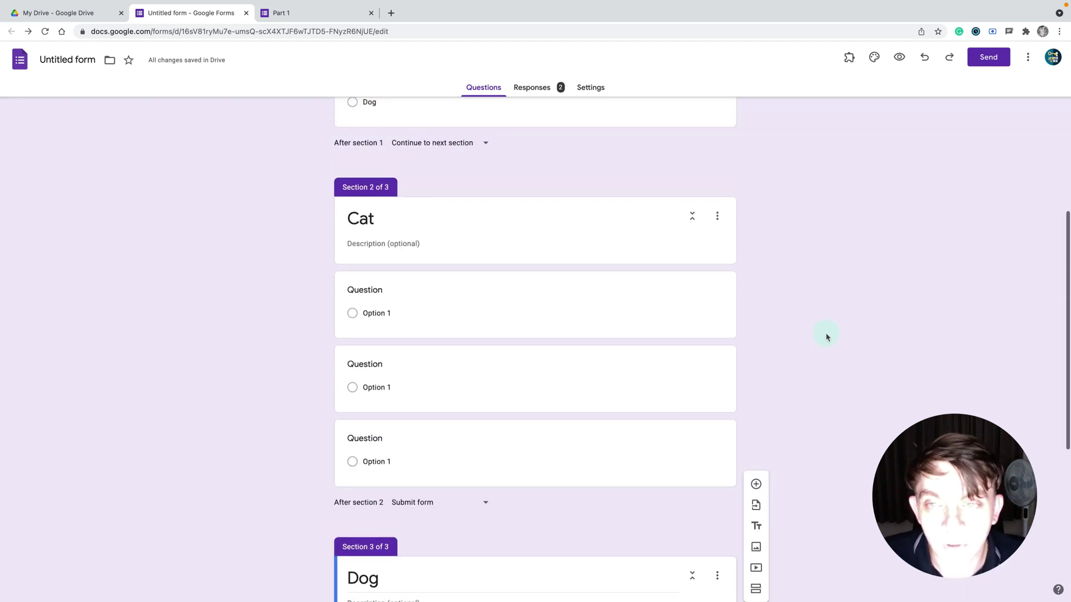
scroll(826, 336, up, 3)
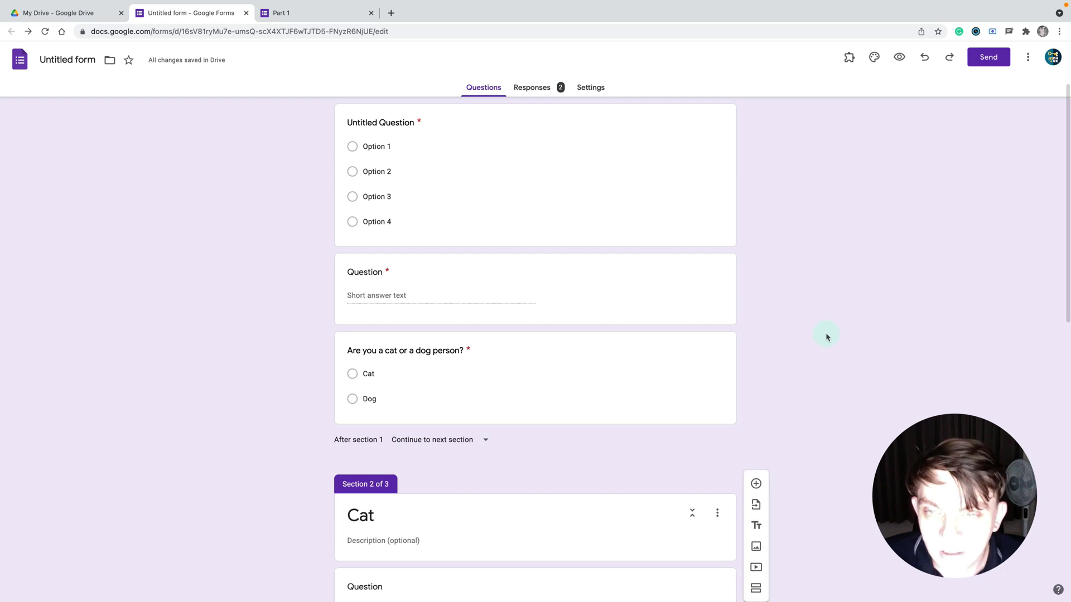
Step: Check the cat-or-dog question's 'Go to section based on answer' routing for Cat and Dog
click(488, 352)
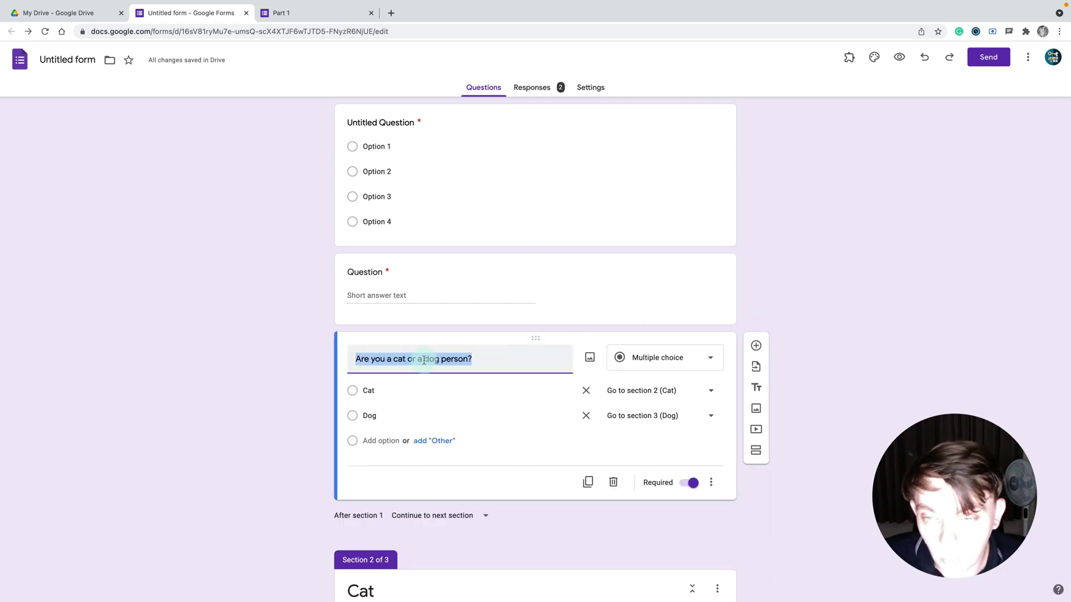
drag(354, 360, 468, 363)
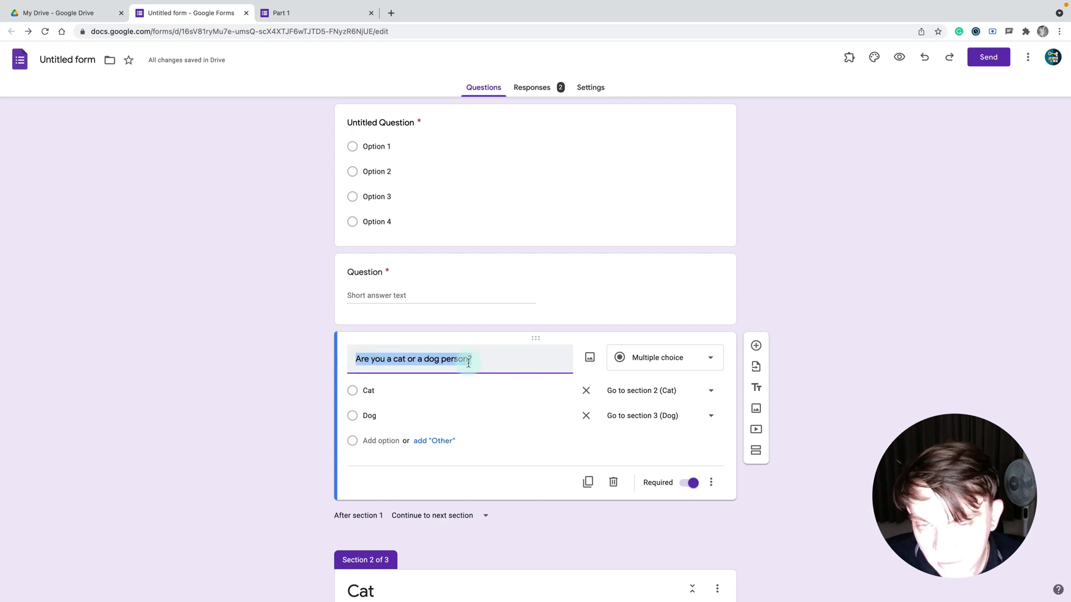
click(712, 483)
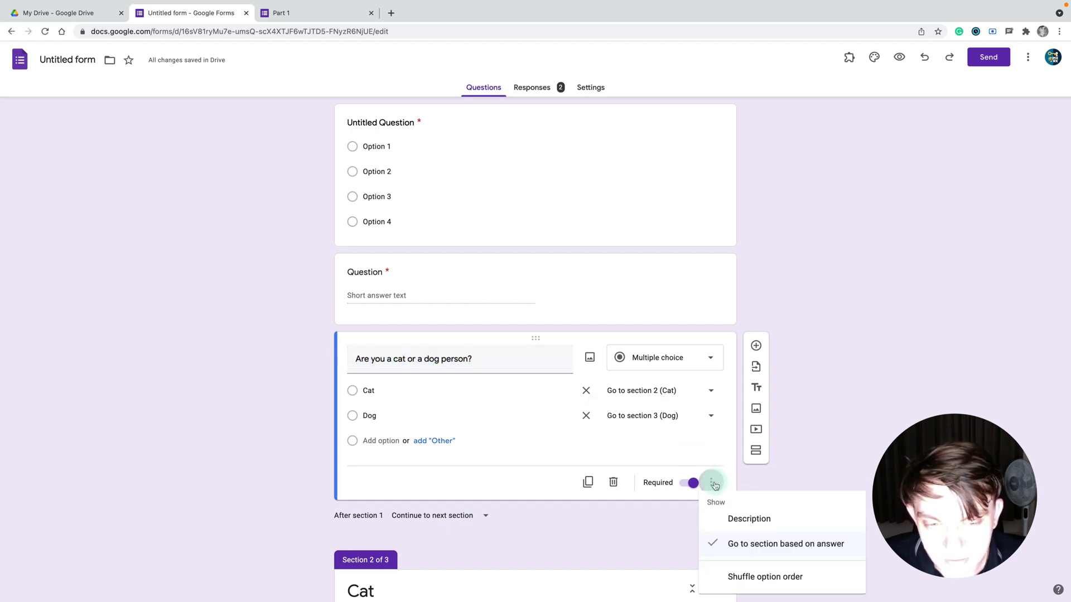
click(729, 545)
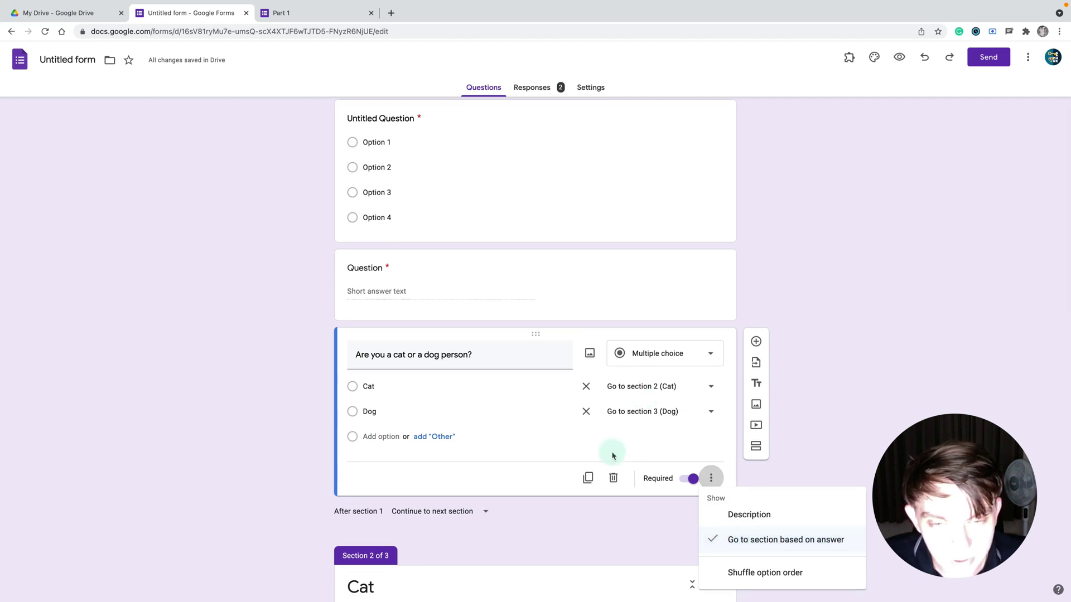
click(553, 450)
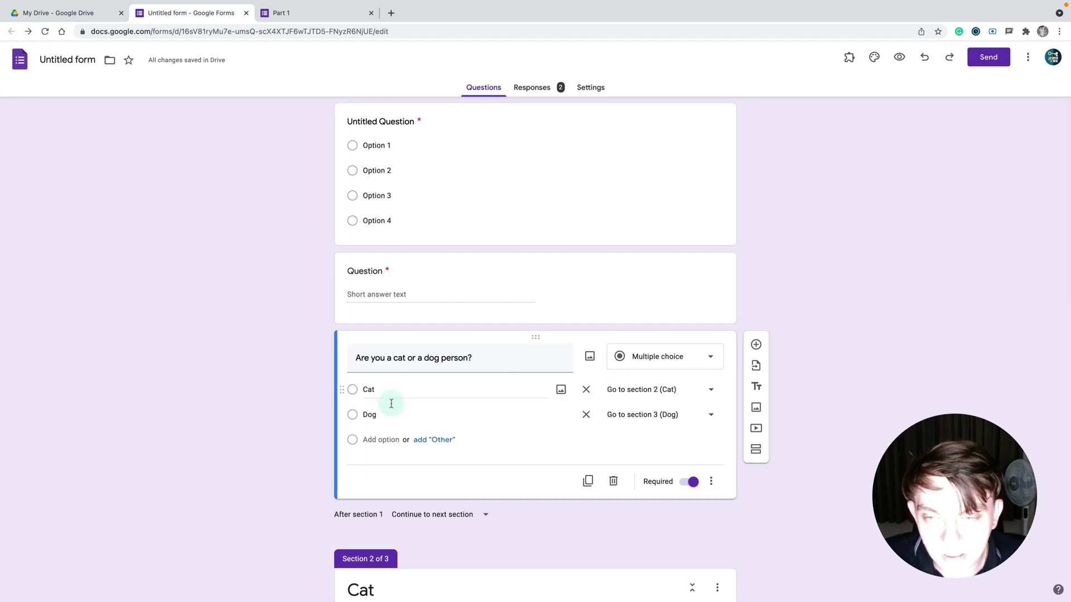
scroll(402, 415, down, 3)
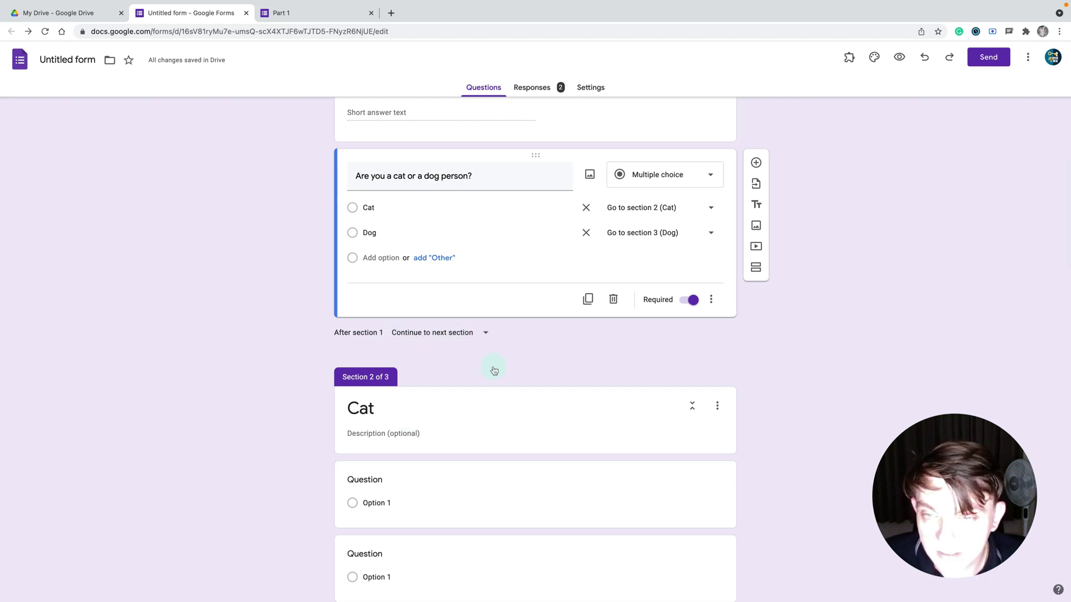
scroll(494, 372, down, 4)
click(461, 129)
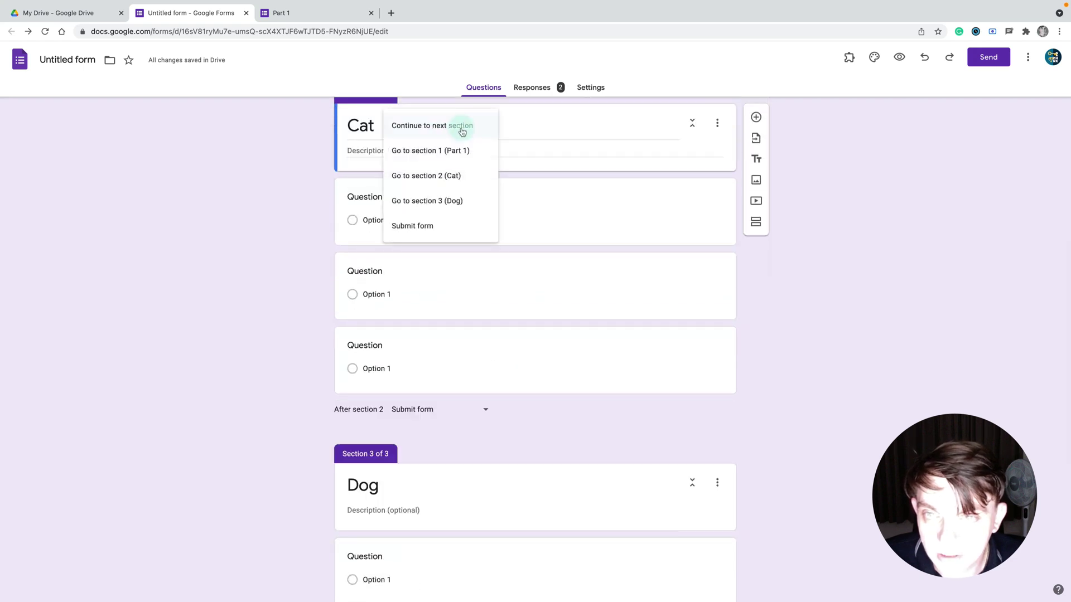
click(260, 178)
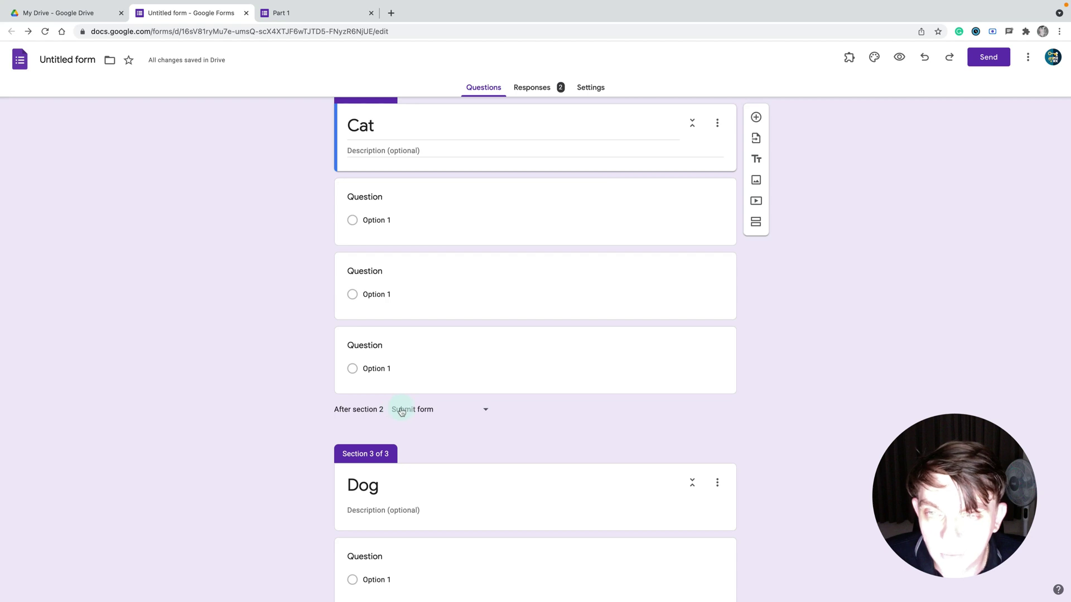
scroll(399, 410, down, 1)
scroll(482, 453, down, 3)
scroll(483, 456, up, 2)
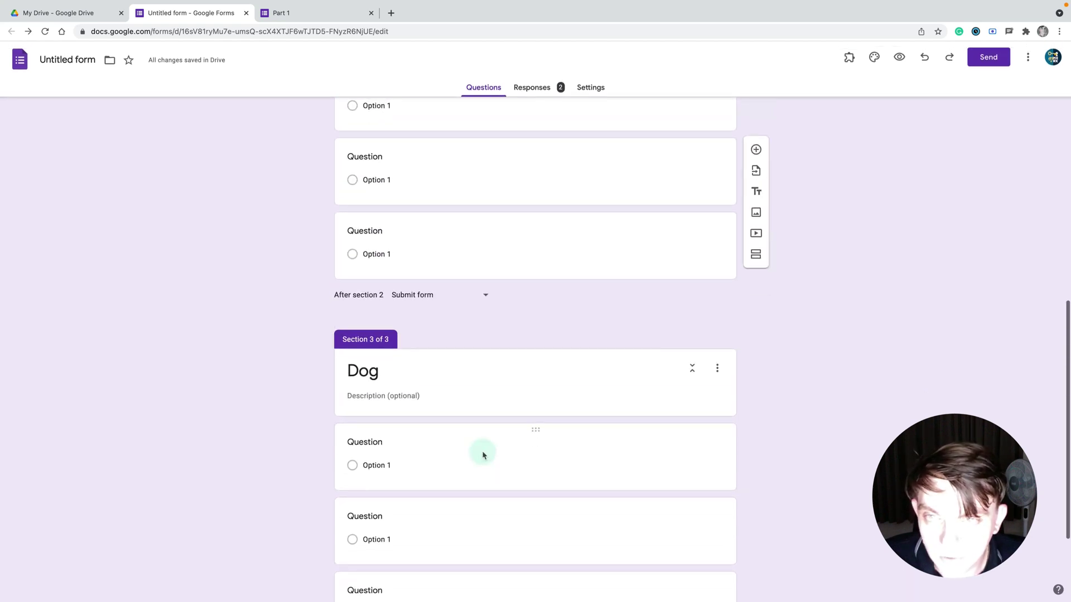
scroll(483, 456, up, 2)
click(467, 445)
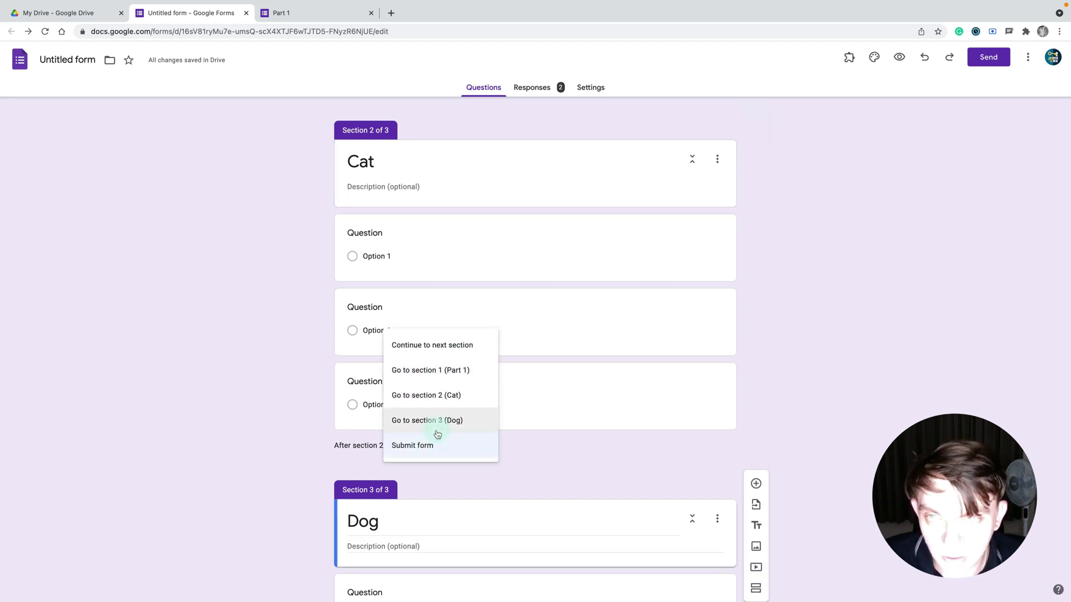
click(853, 390)
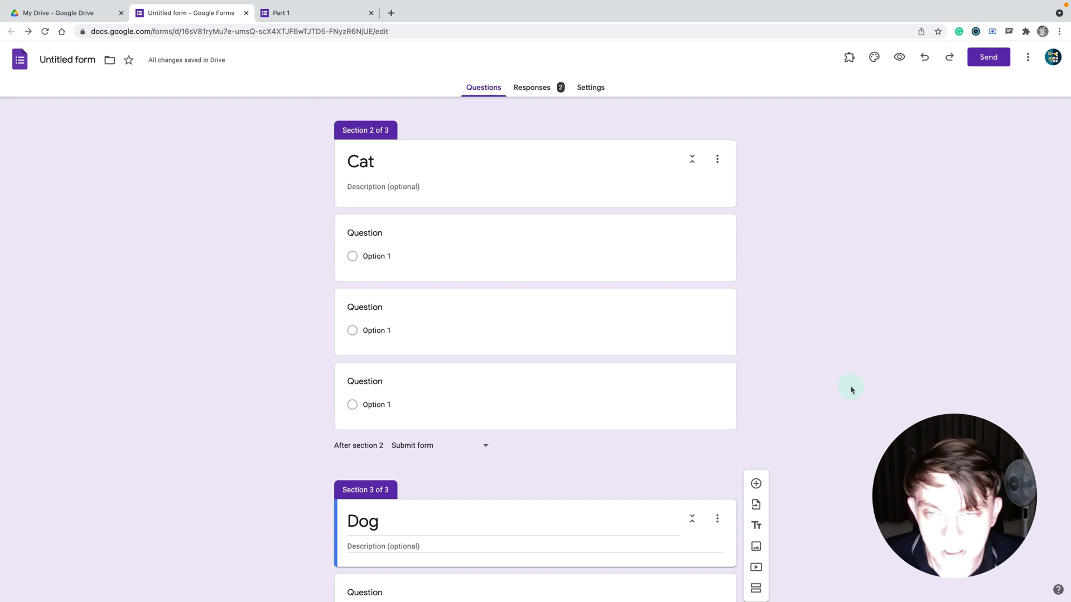
scroll(852, 390, up, 5)
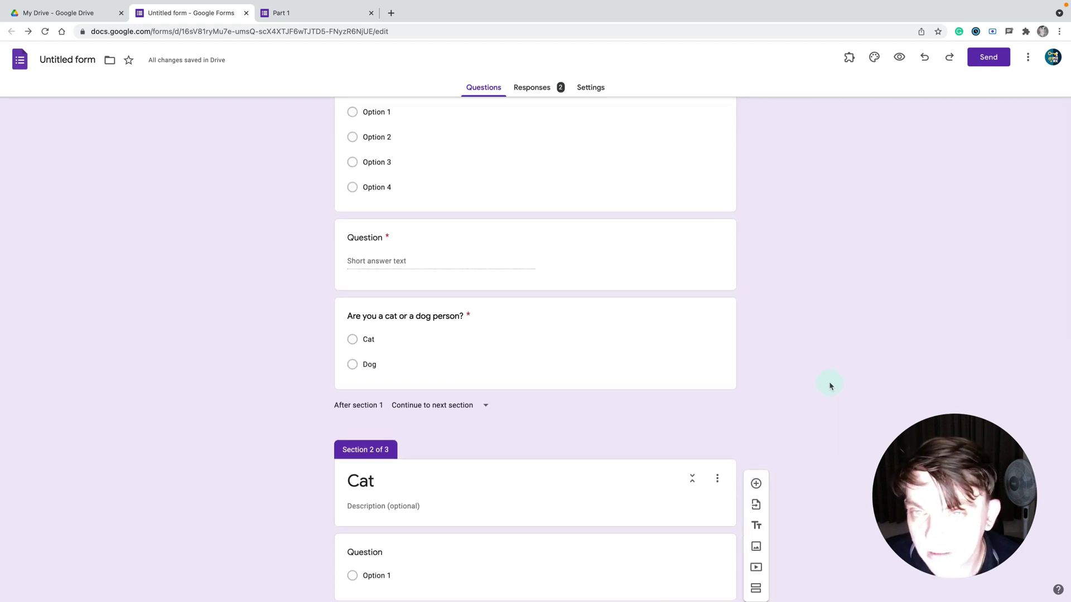
scroll(829, 386, up, 3)
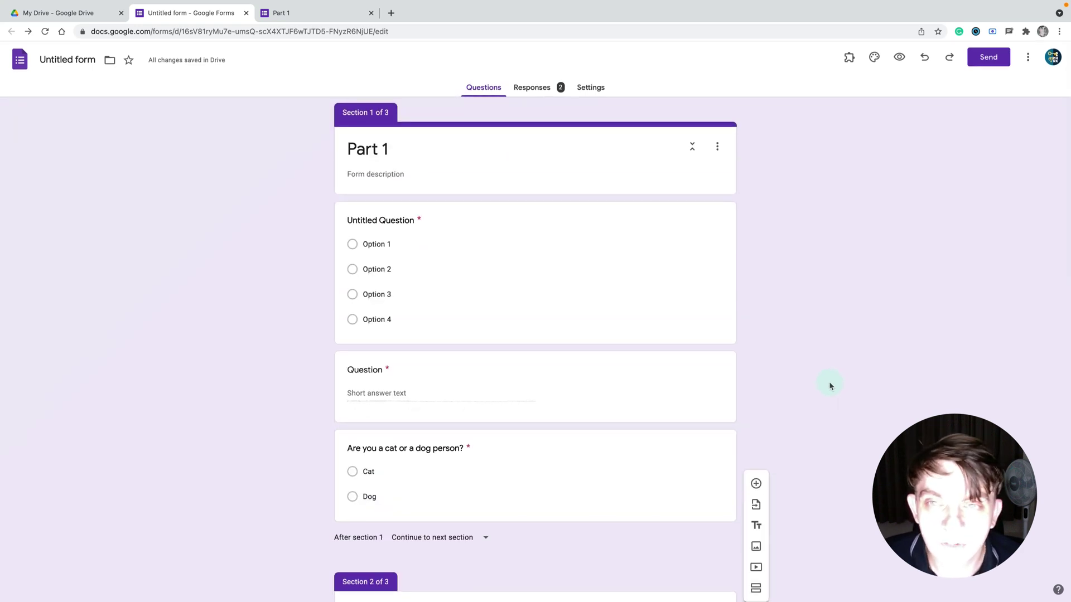